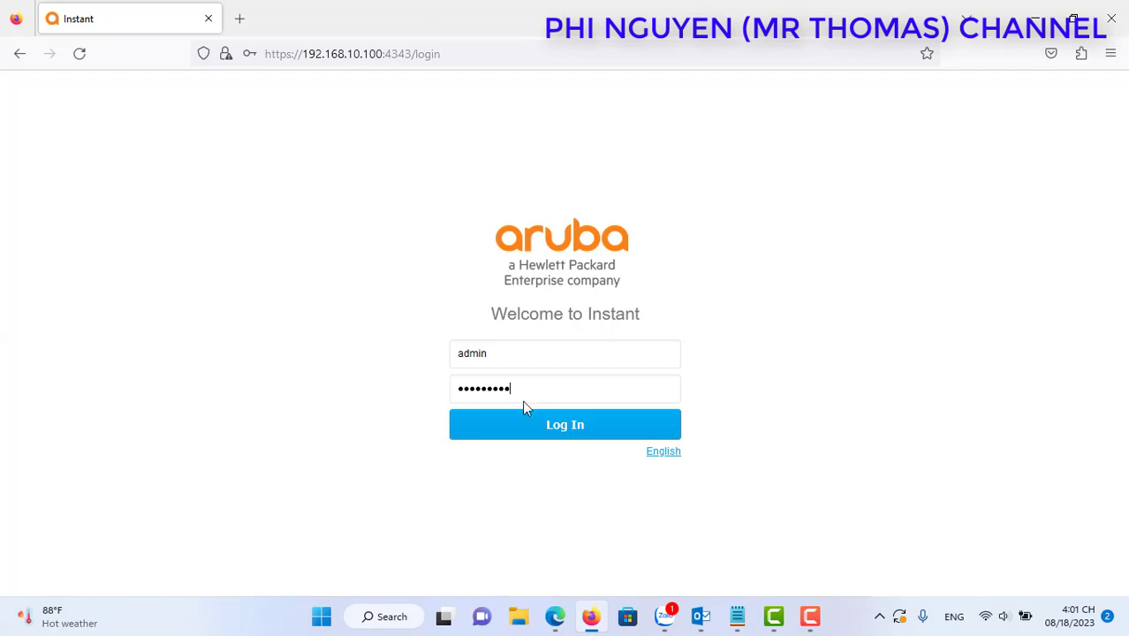
Log in to the Aruba Instant controller as admin and open the Networks configuration
click(525, 419)
click(469, 260)
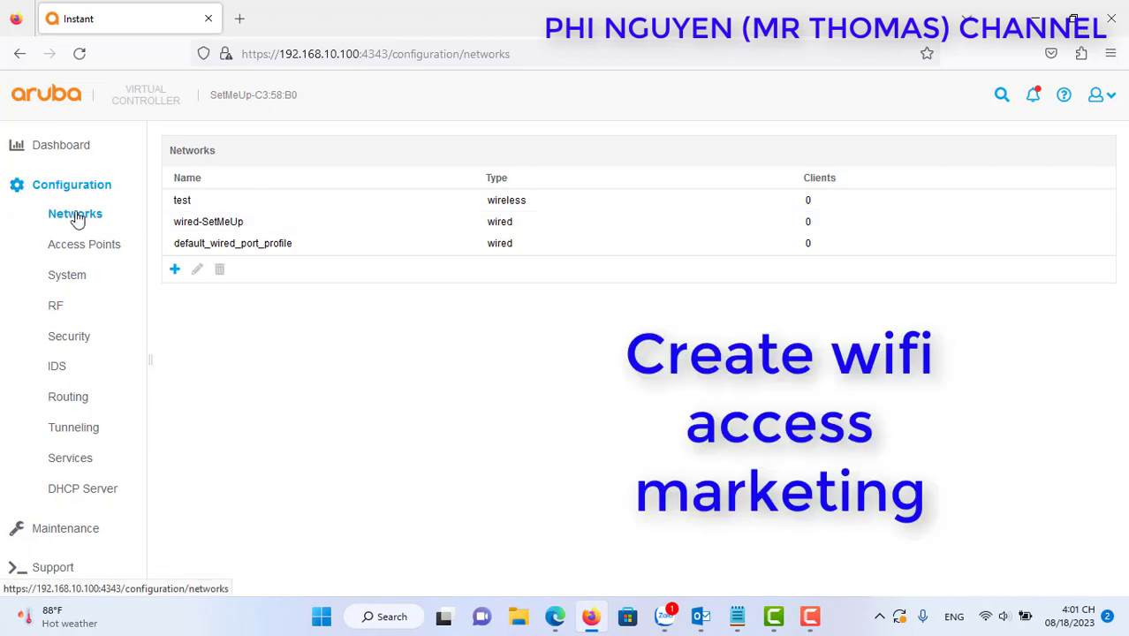
Add a new wireless network named testwifimarketing with primary usage Guest and continue to the VLAN settings
click(174, 269)
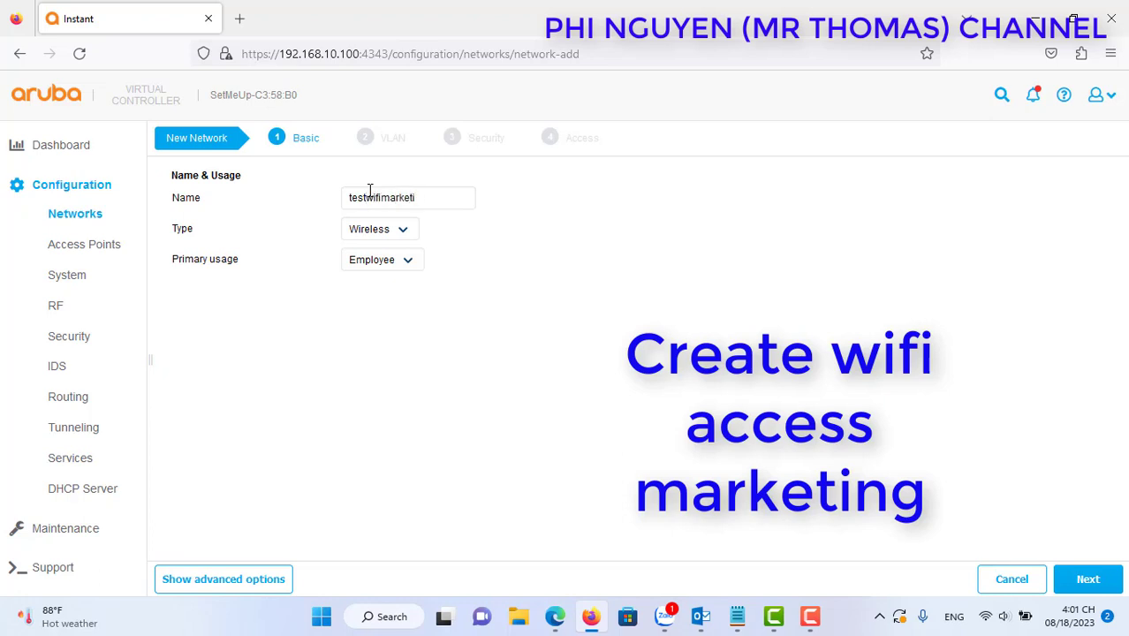
click(408, 262)
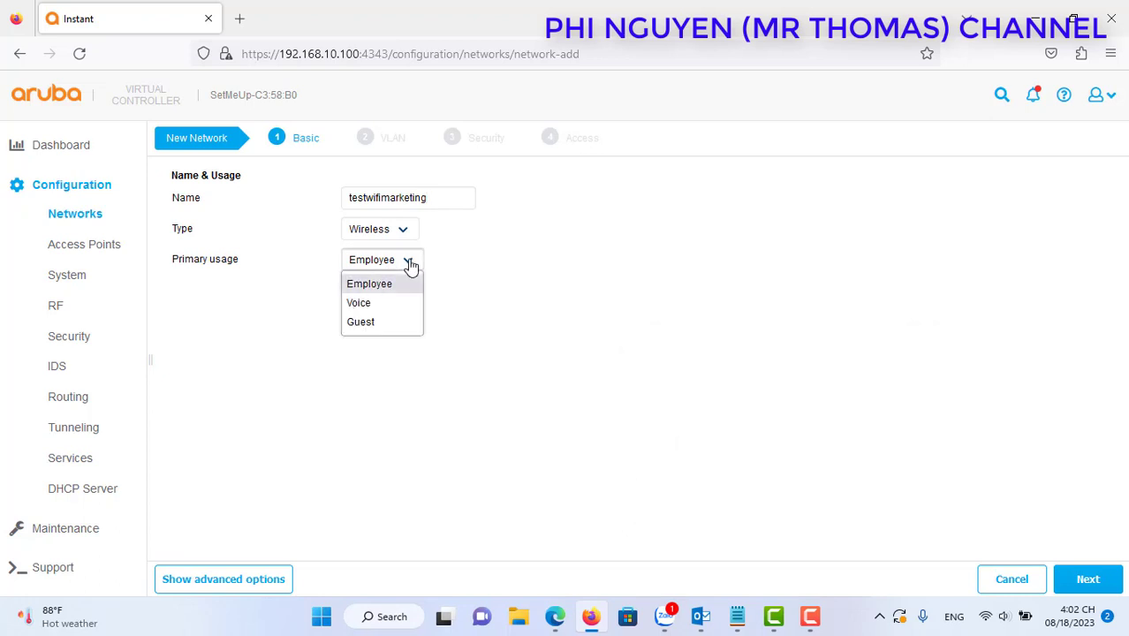
click(380, 323)
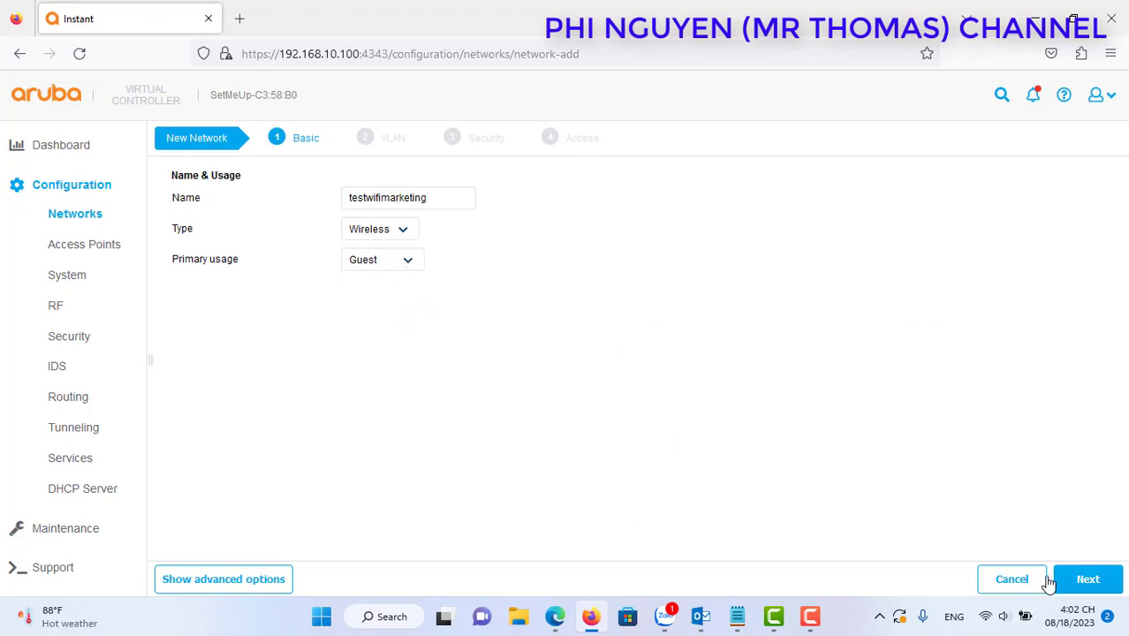
click(1095, 581)
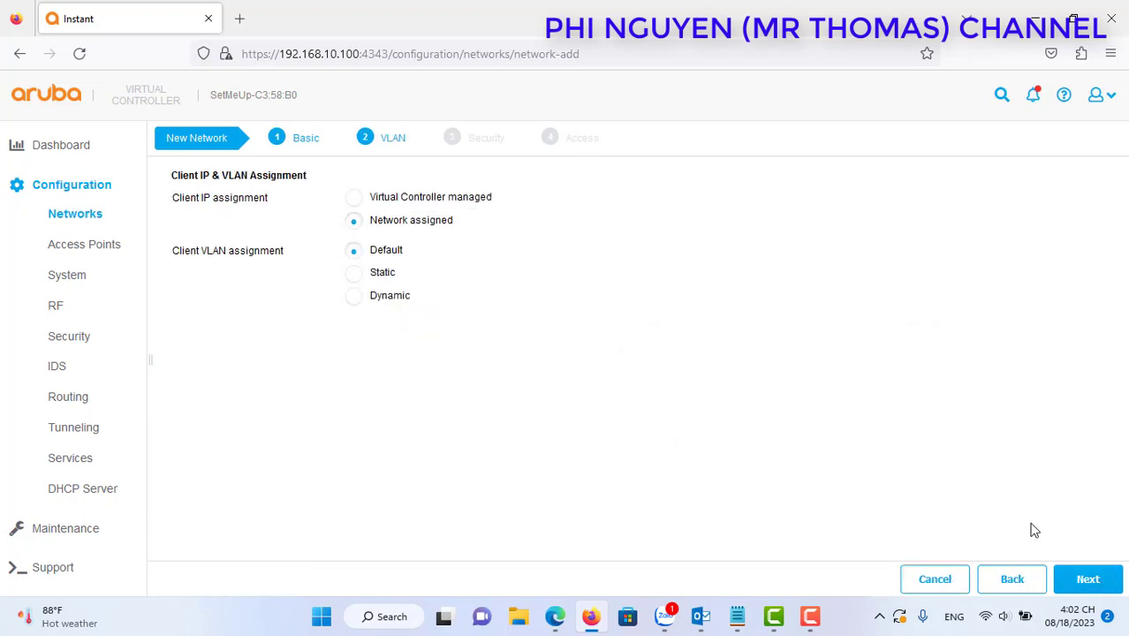
Accept the network-assigned client IP and default VLAN, and set the splash page type to External
click(1090, 581)
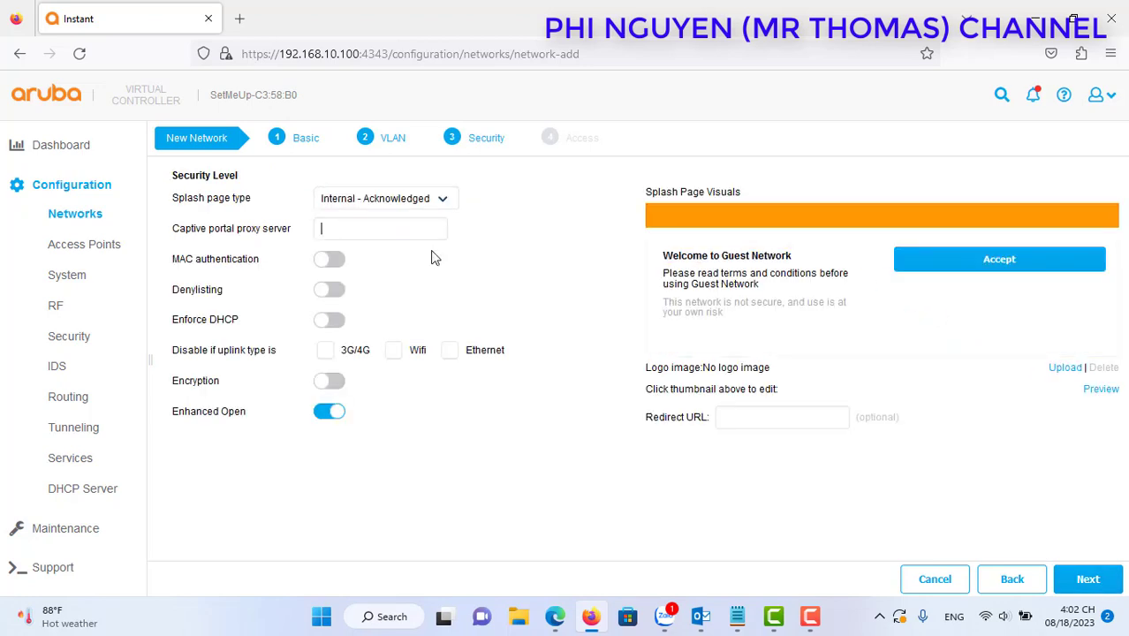
click(441, 201)
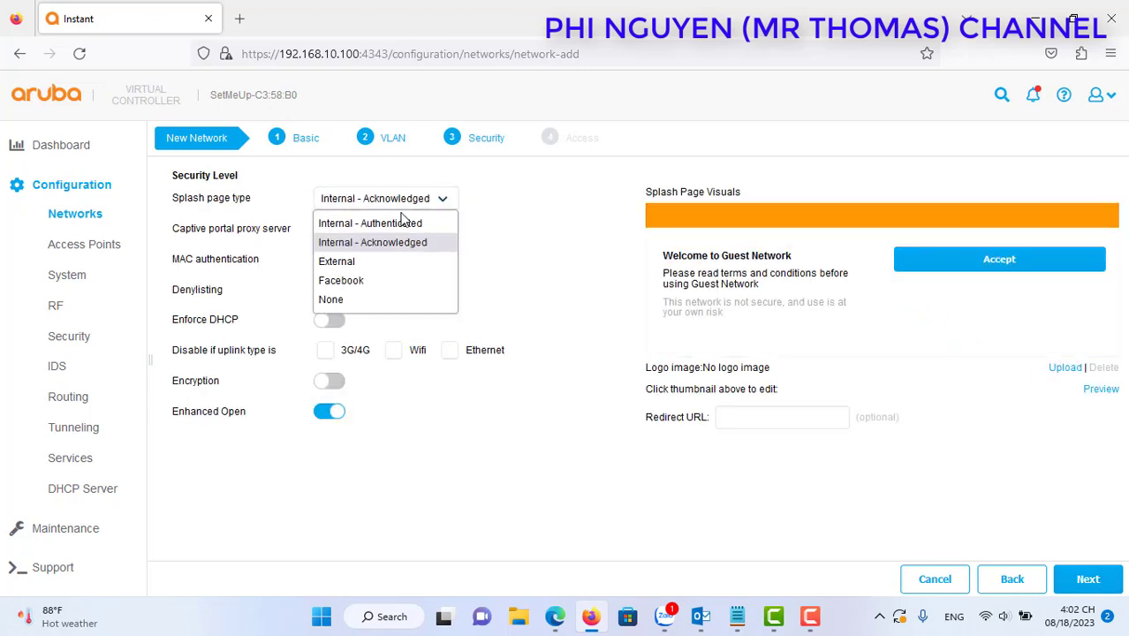
click(337, 262)
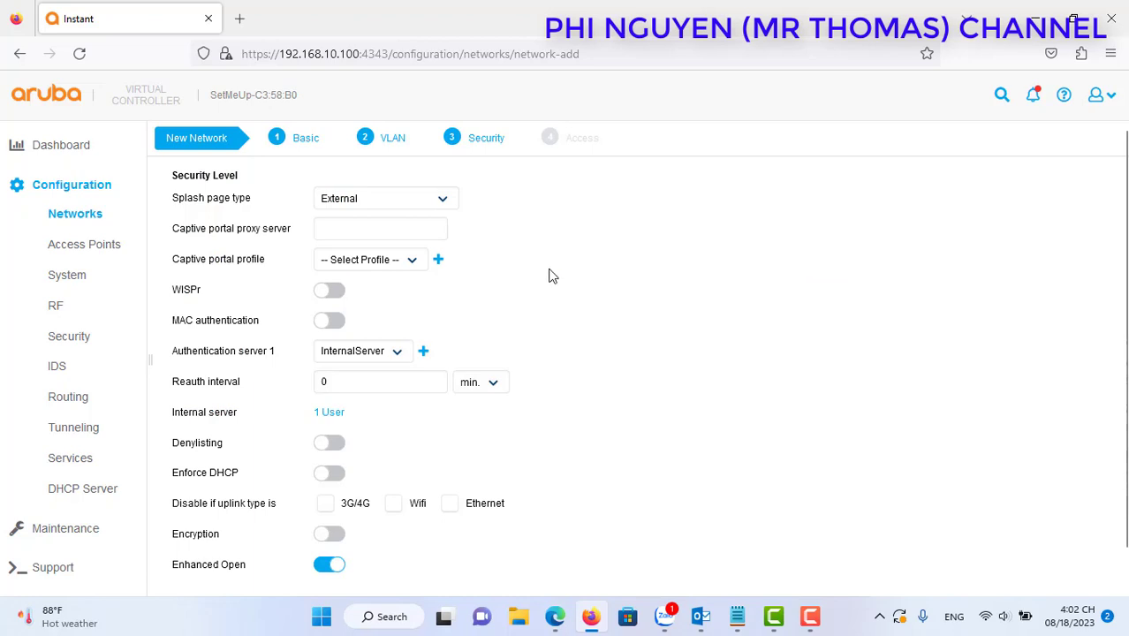
Start a new captive portal profile and name it wifimarketing
click(437, 263)
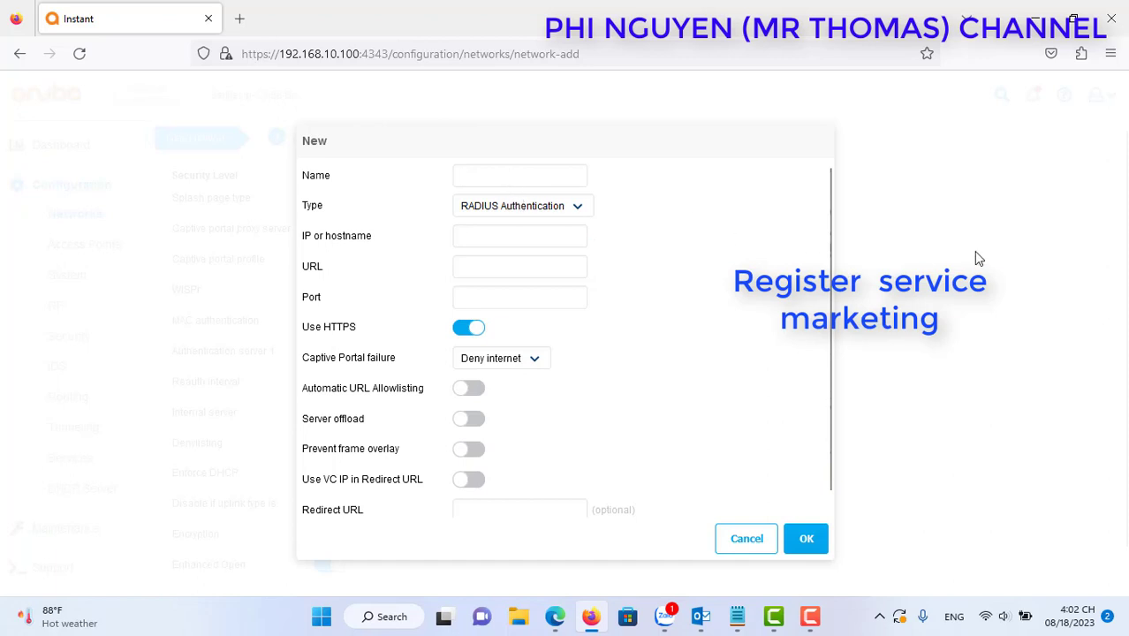
text(wifimarketing)
click(592, 621)
click(590, 618)
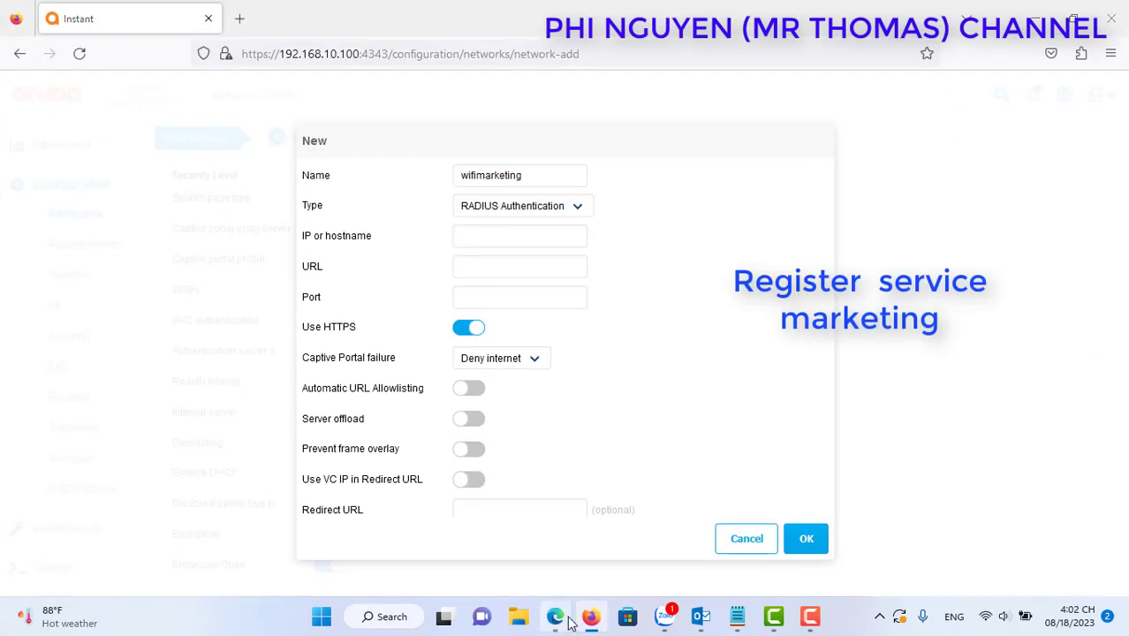
Switch to Edge, view the SmartWifi home page and go to the SmartWifi admin dashboard
click(558, 618)
click(317, 22)
click(311, 41)
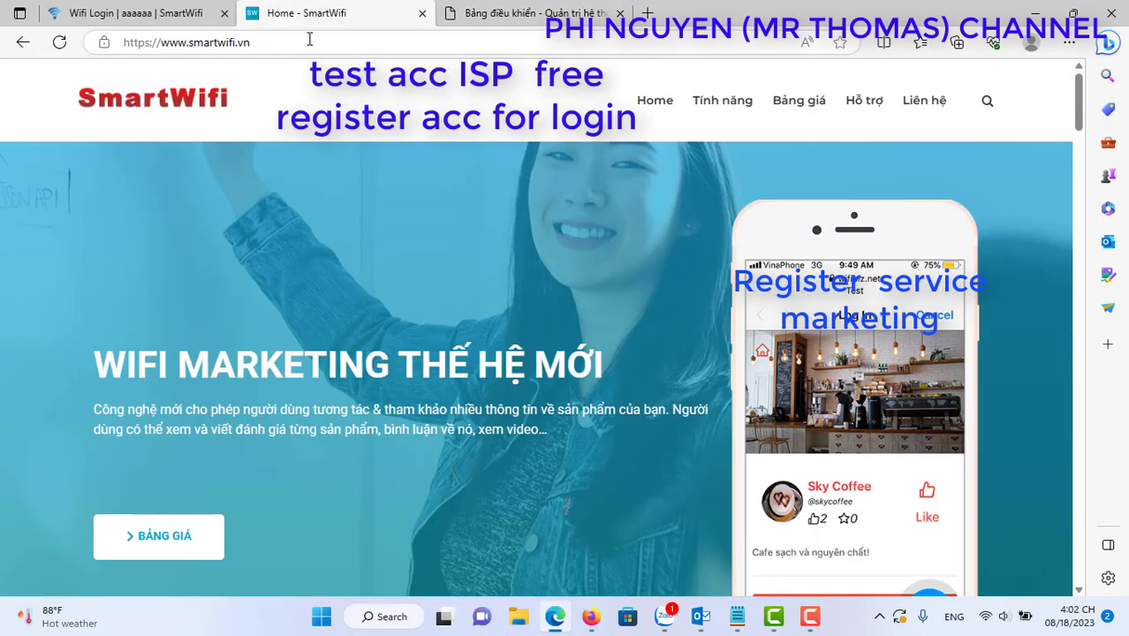
click(44, 194)
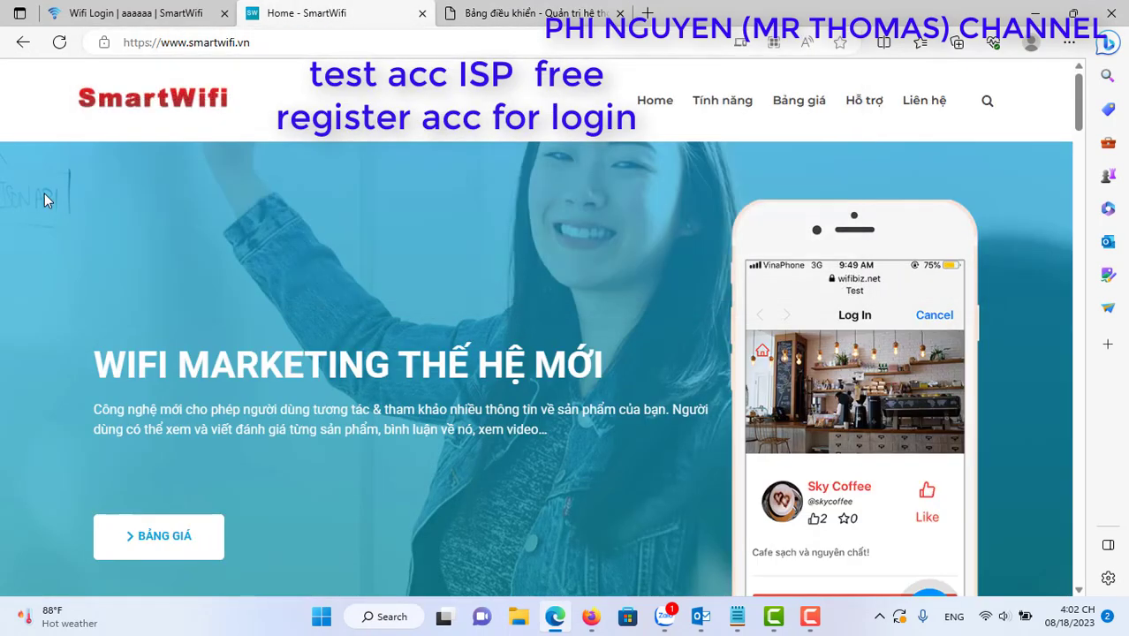
click(558, 13)
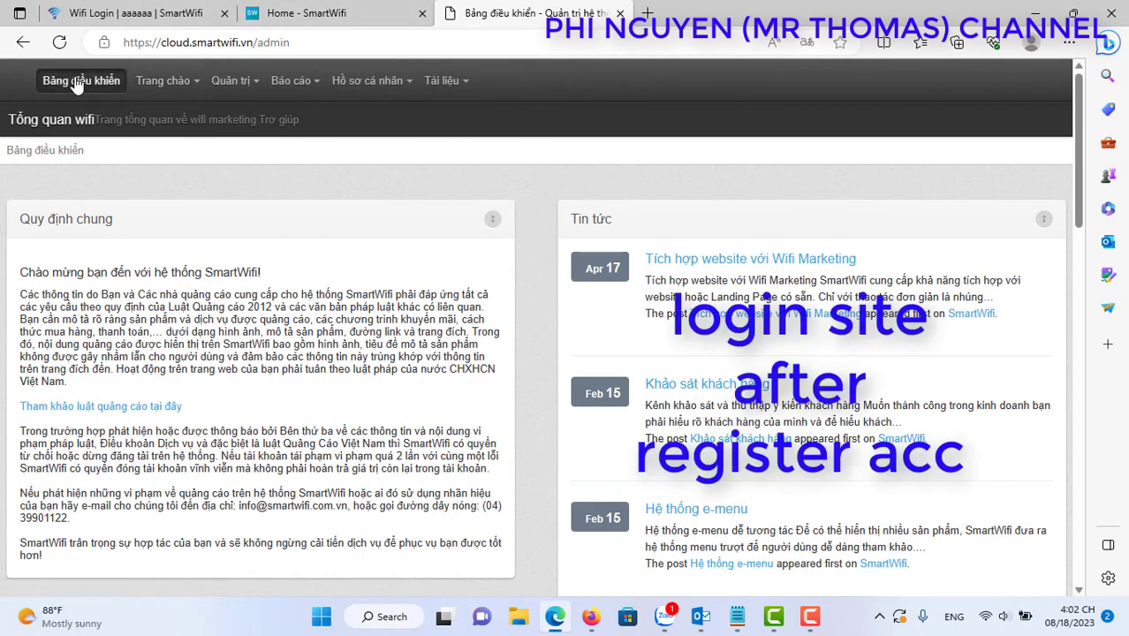
Open the SmartWifi location list, look through the form for adding a location and return to the list
mouse_move(238, 81)
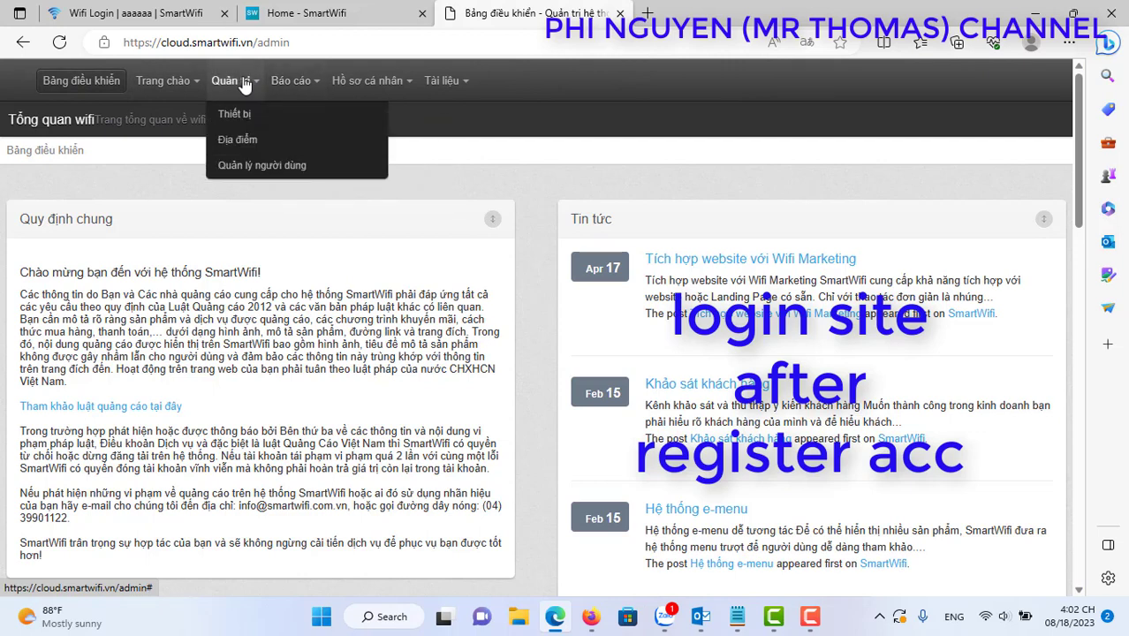
click(237, 140)
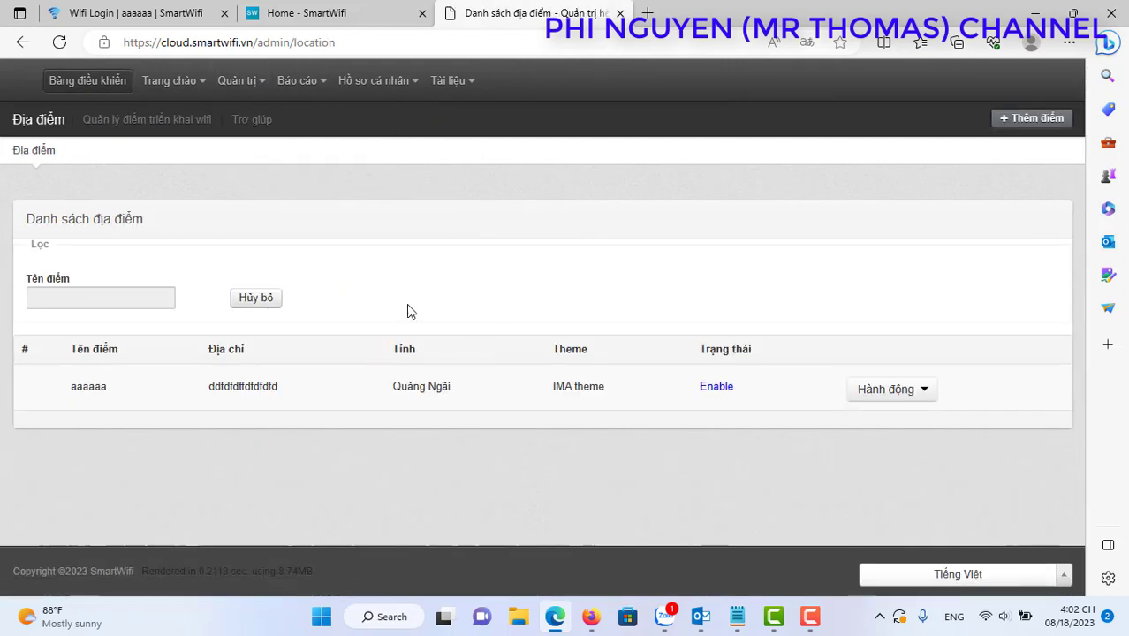
click(1025, 119)
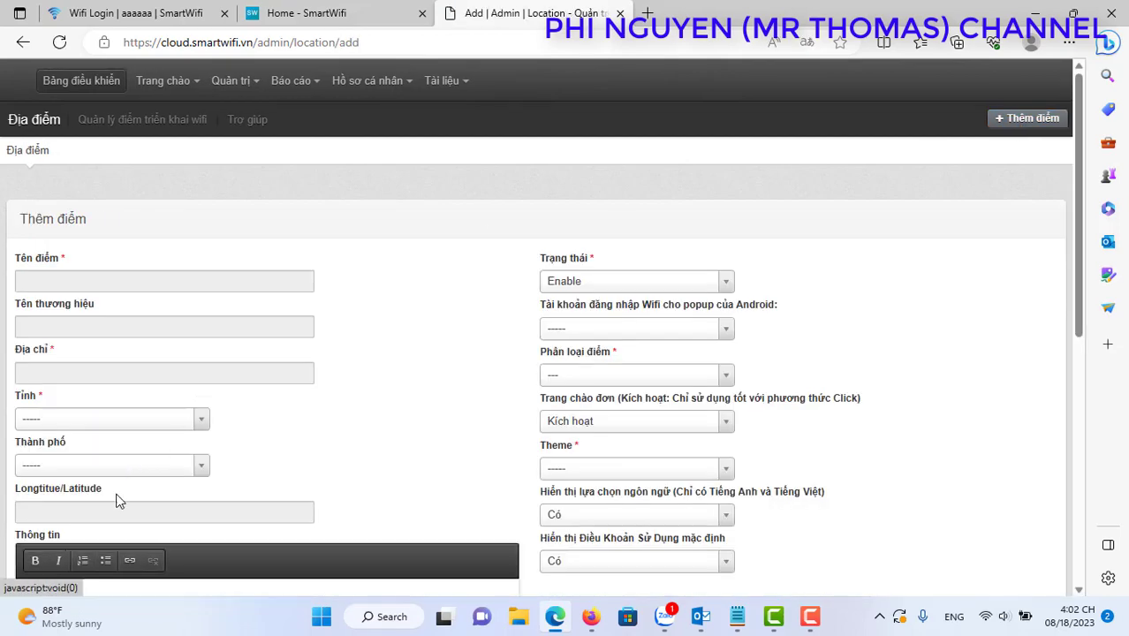
scroll(98, 521, down, 3)
scroll(75, 537, down, 3)
scroll(35, 529, up, 6)
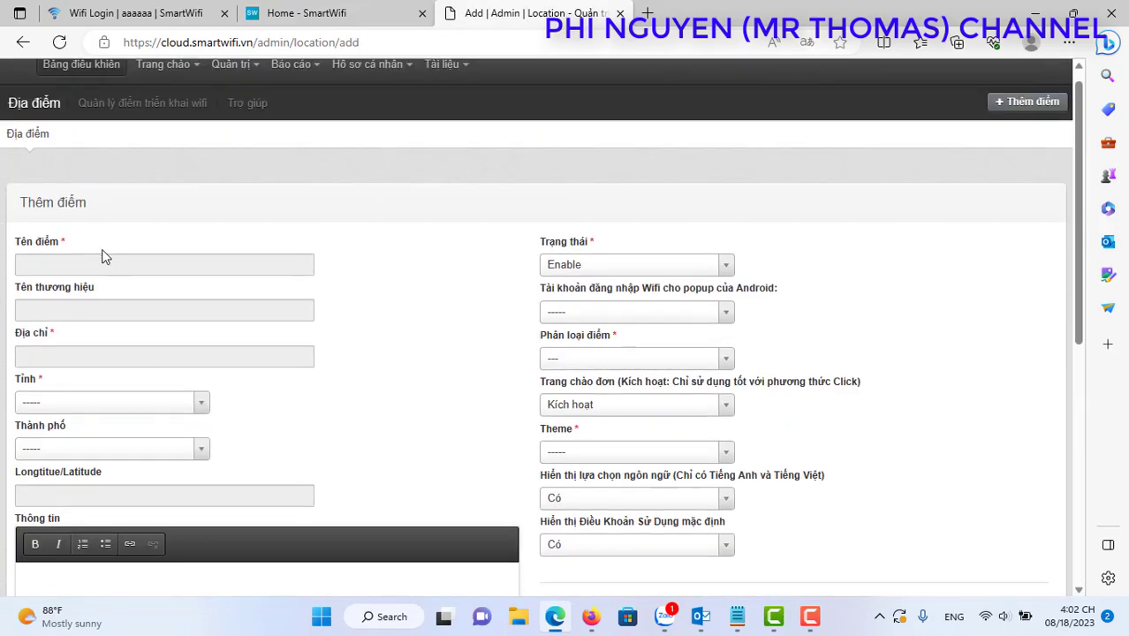
scroll(213, 433, down, 5)
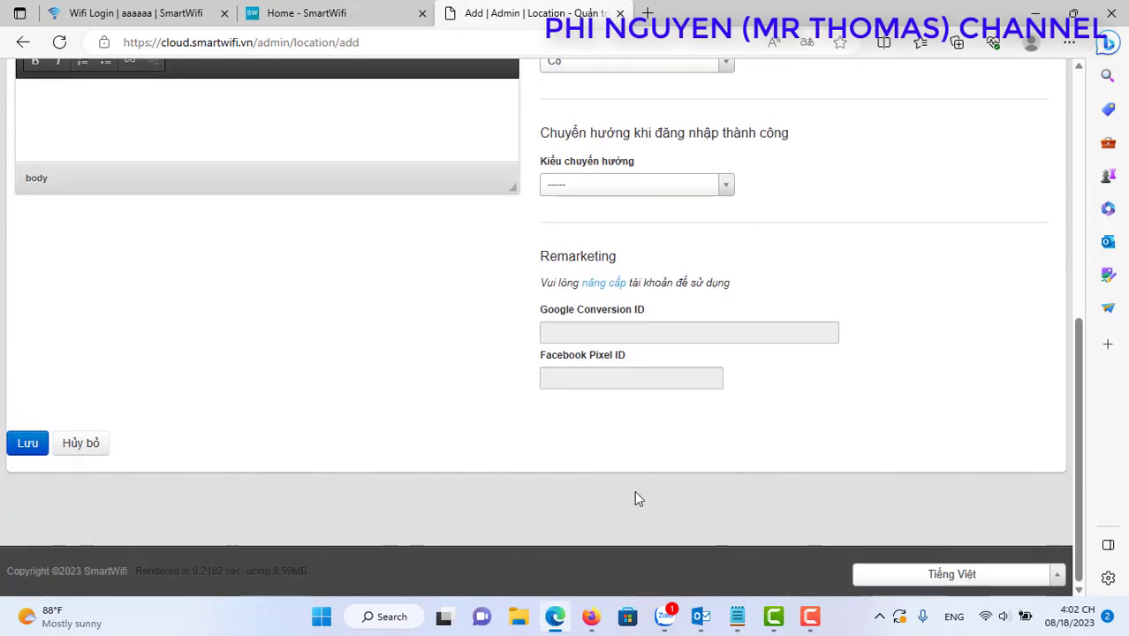
click(23, 41)
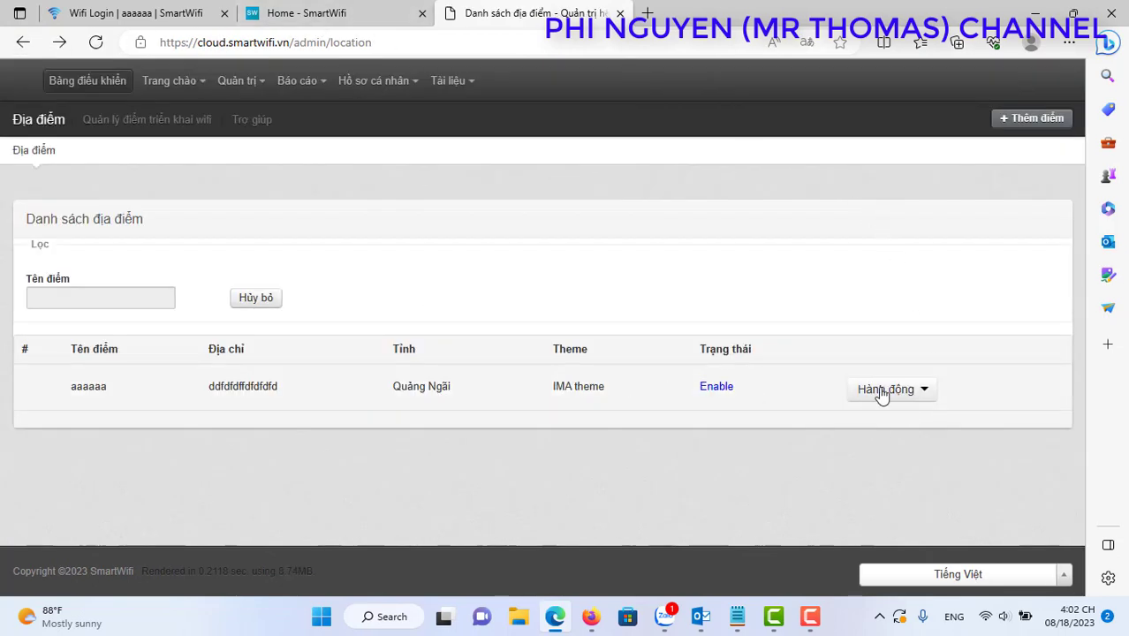
Open the aaaaaa location's splash page for editing, review its login and success message fields, and save it
click(910, 394)
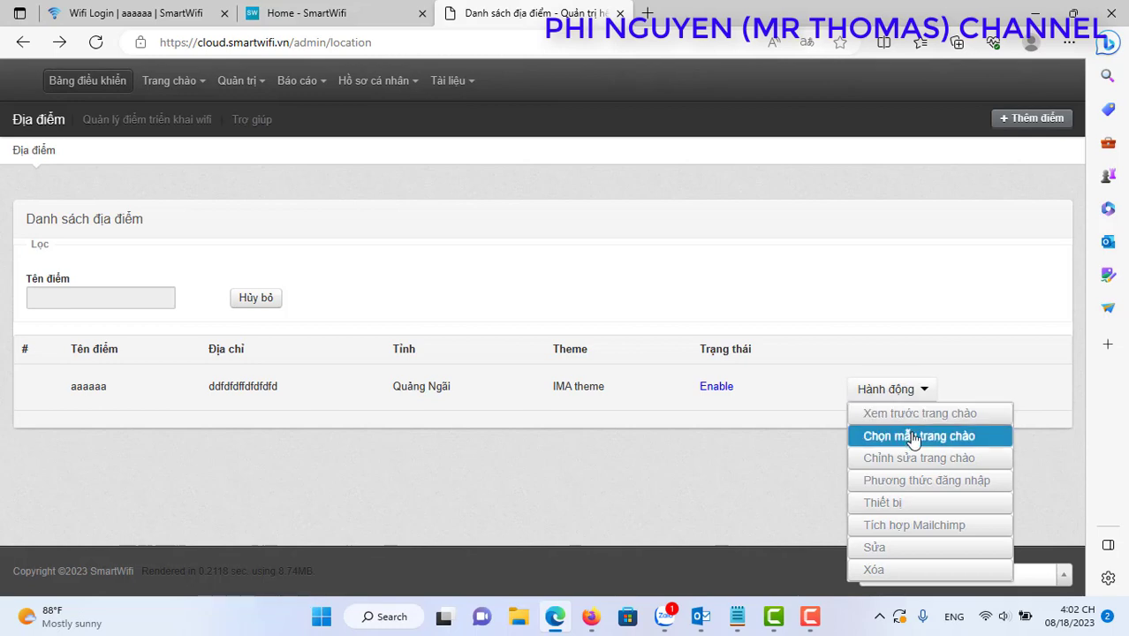
click(169, 81)
click(177, 115)
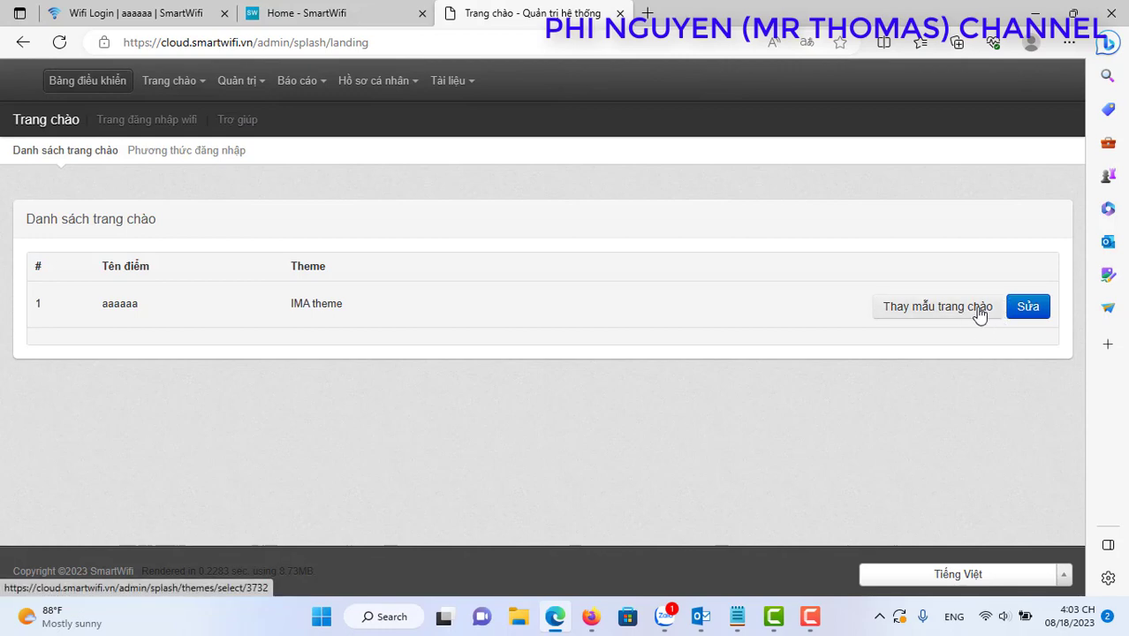
click(1027, 306)
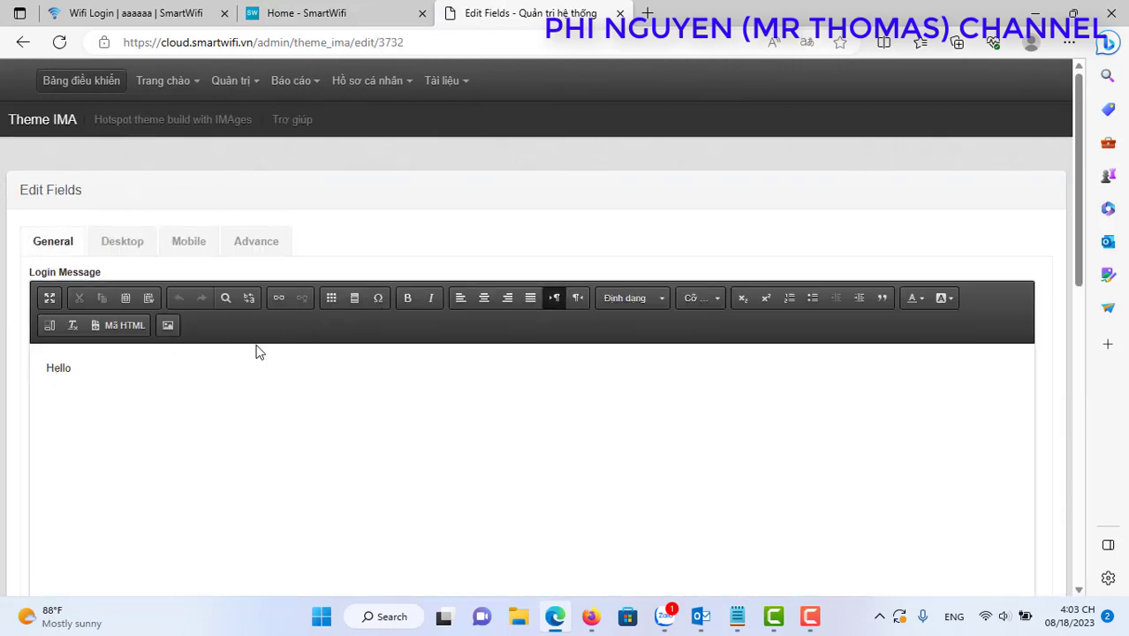
scroll(779, 549, down, 7)
scroll(464, 436, up, 3)
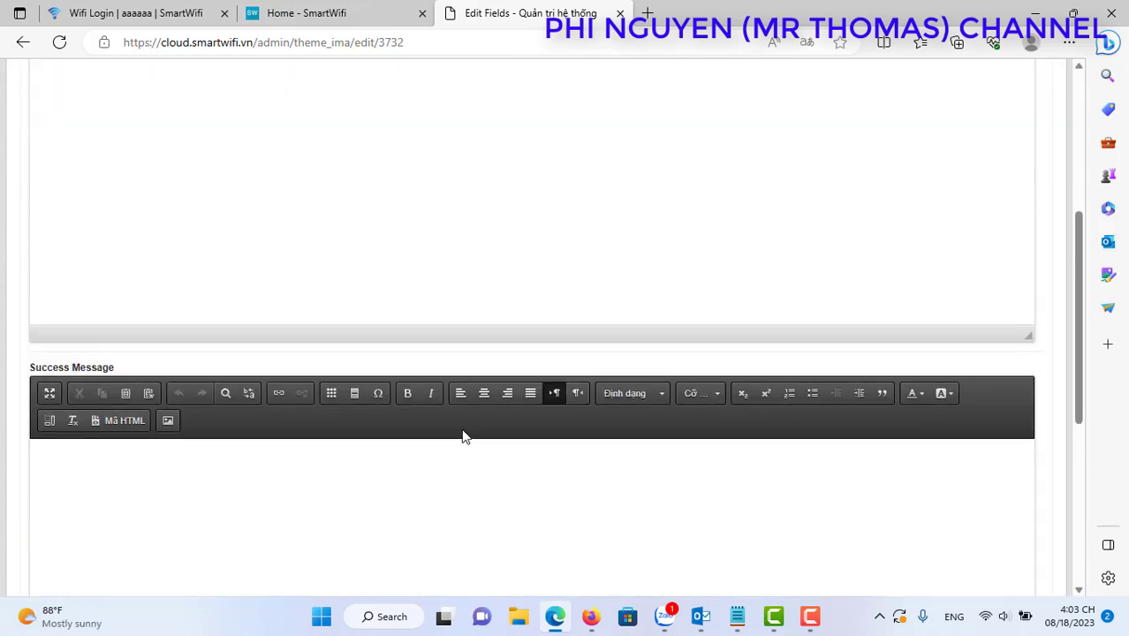
scroll(464, 435, down, 5)
click(40, 444)
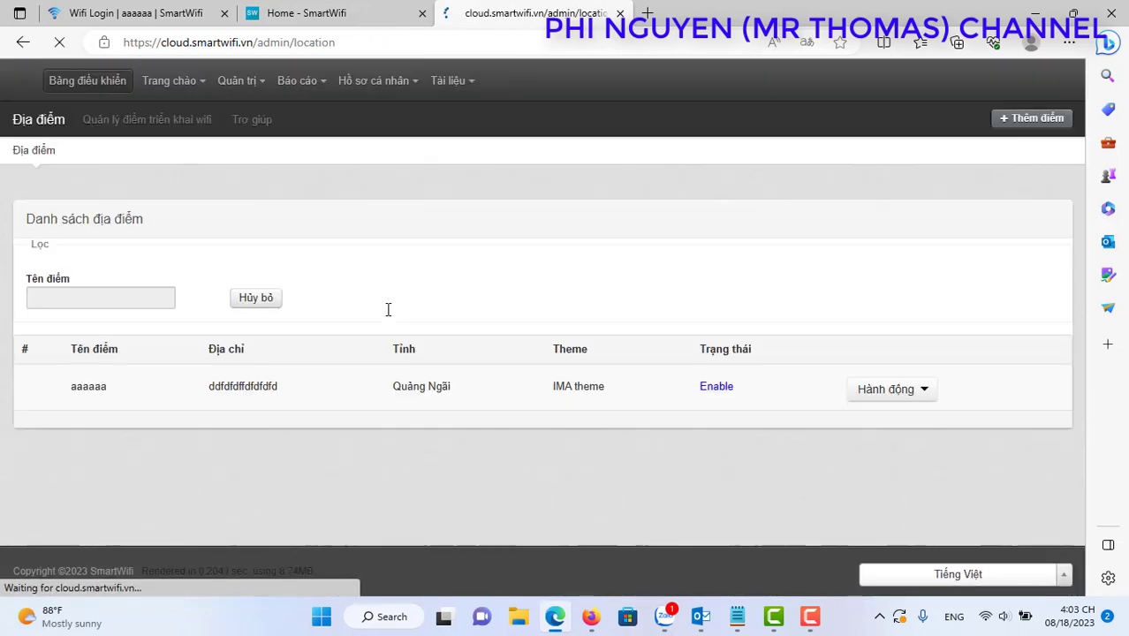
Preview the splash page of the aaaaaa location and select its web address
click(236, 80)
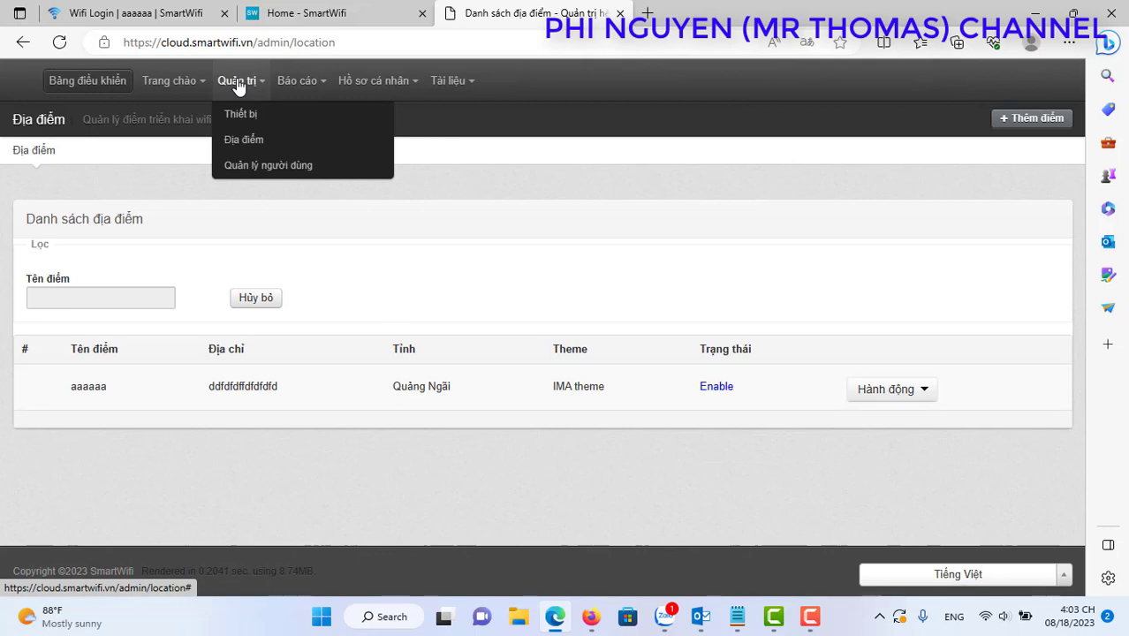
click(244, 141)
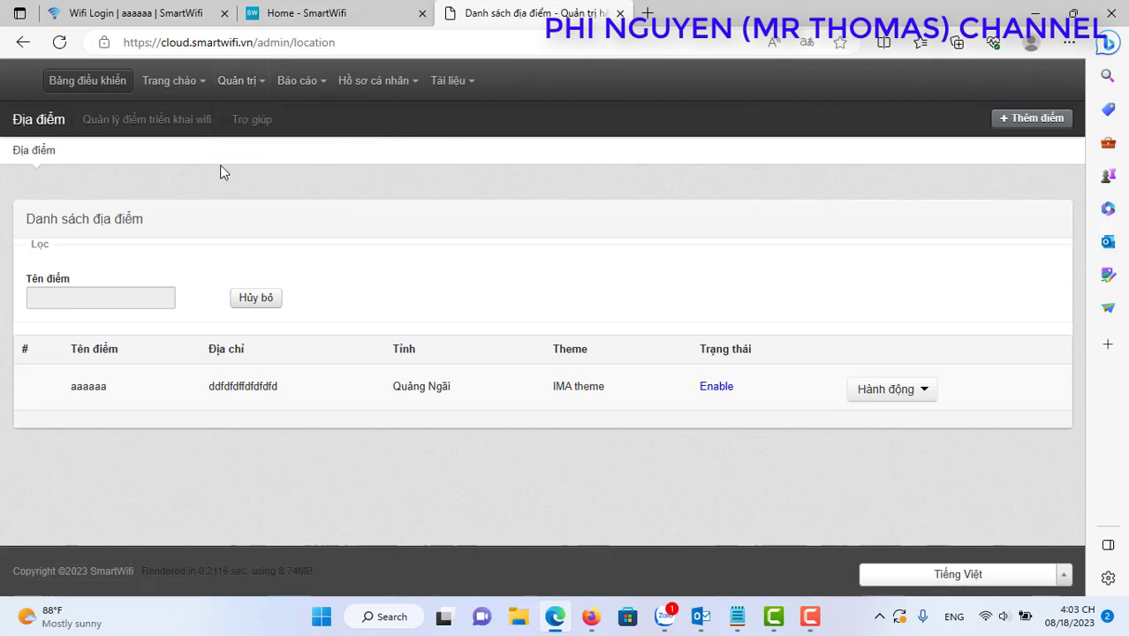
click(920, 391)
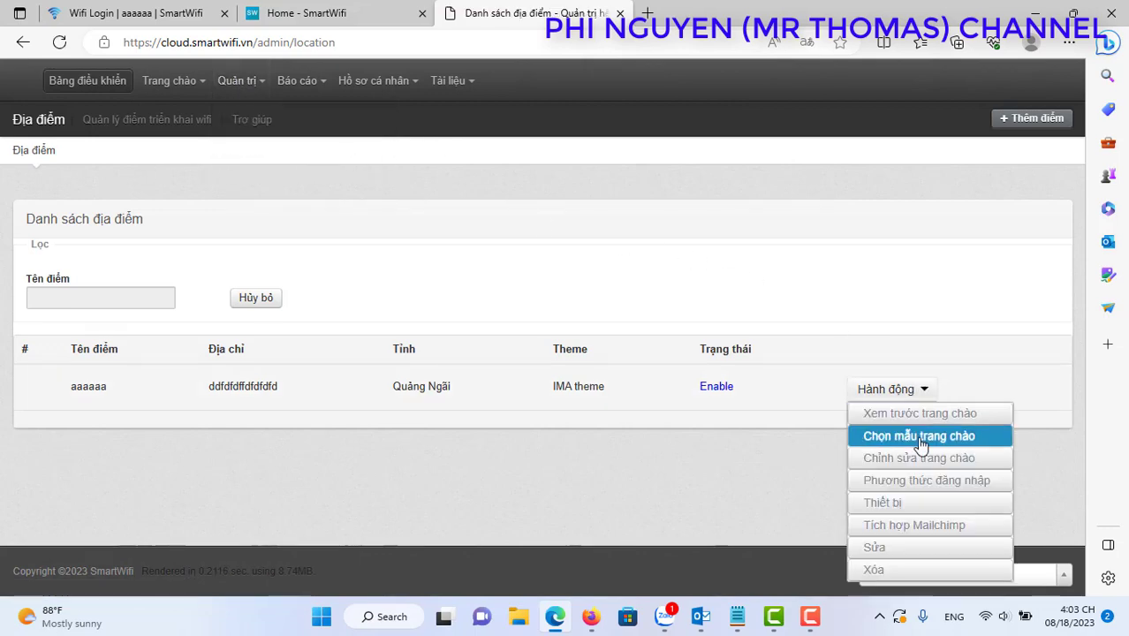
click(919, 413)
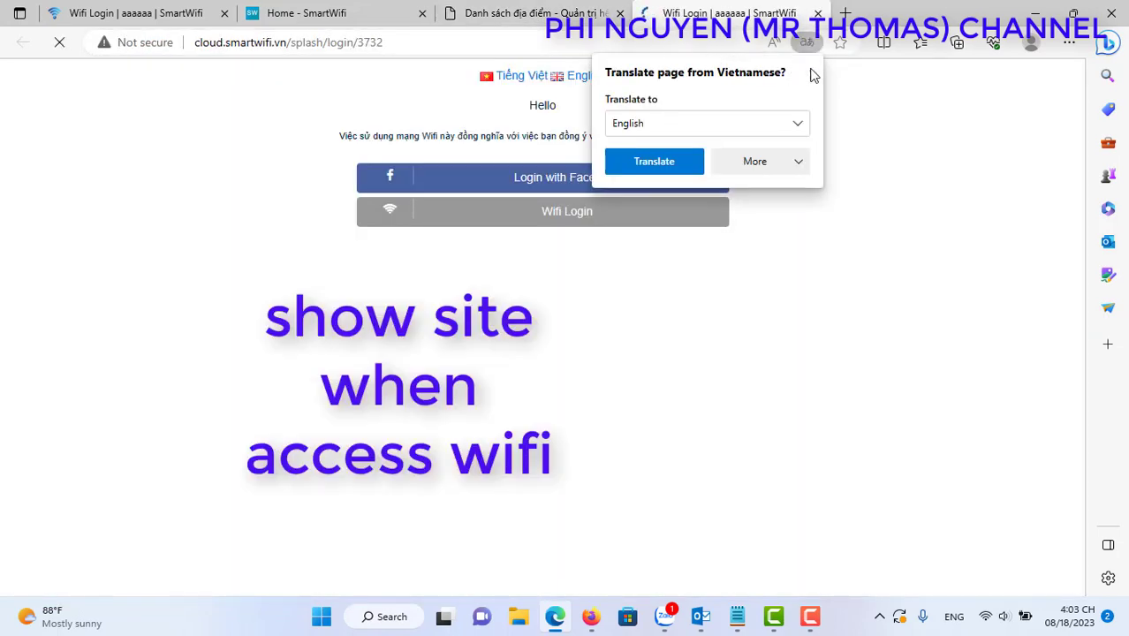
click(403, 40)
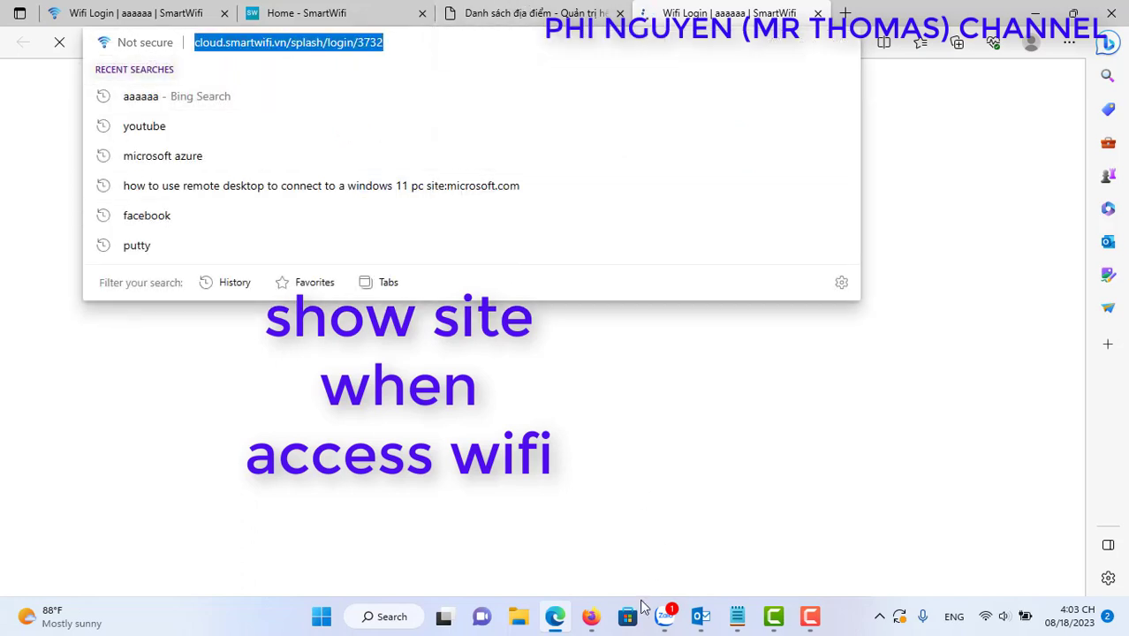
Copy smartwifi.vn from the Notepad notes into the IP or hostname of the wifimarketing profile in Firefox
click(590, 615)
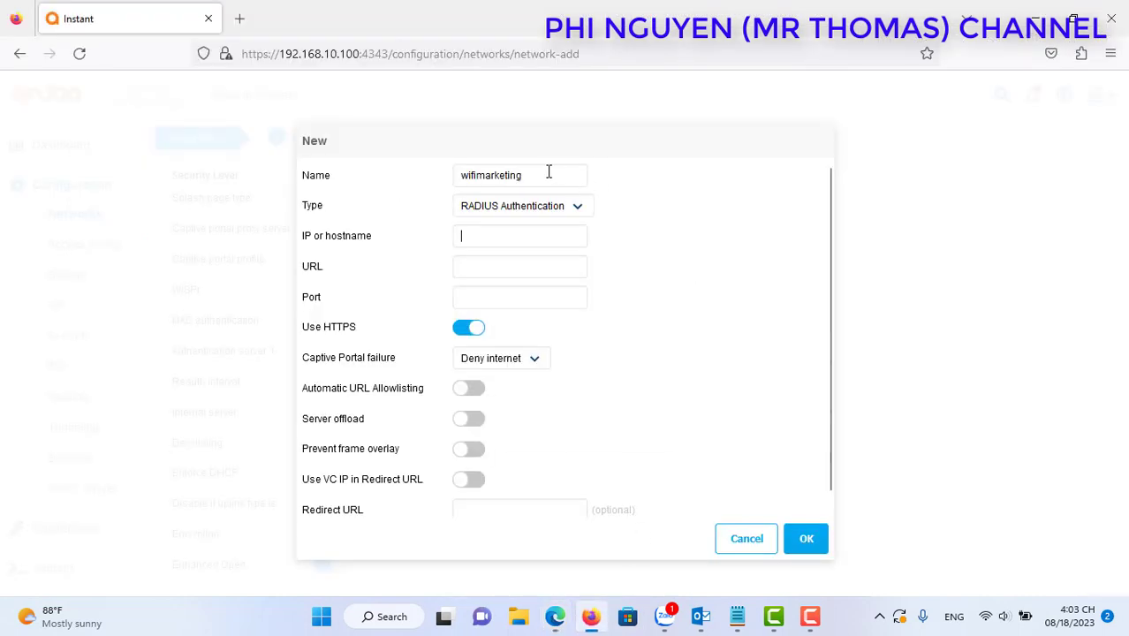
click(738, 614)
drag(149, 255, 71, 257)
key(ctrl+c)
click(403, 113)
key(ctrl+v)
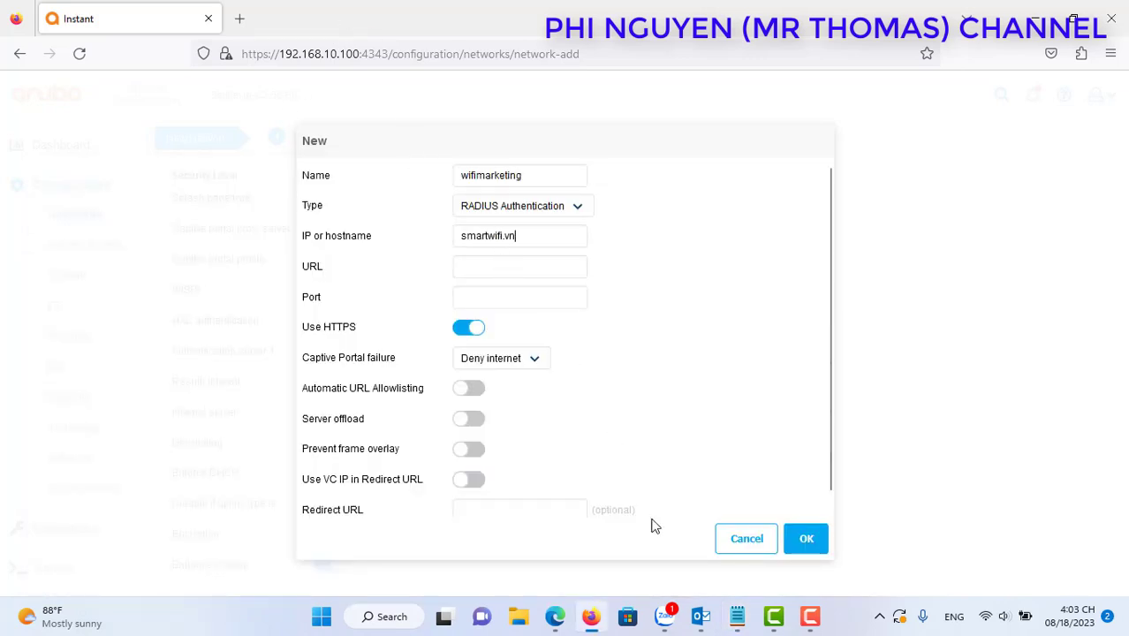
Copy the splash page address cloud.smartwifi.vn/splash/login/3732 from the Notepad notes and return to the wifimarketing profile in Firefox
click(736, 615)
drag(305, 269, 54, 276)
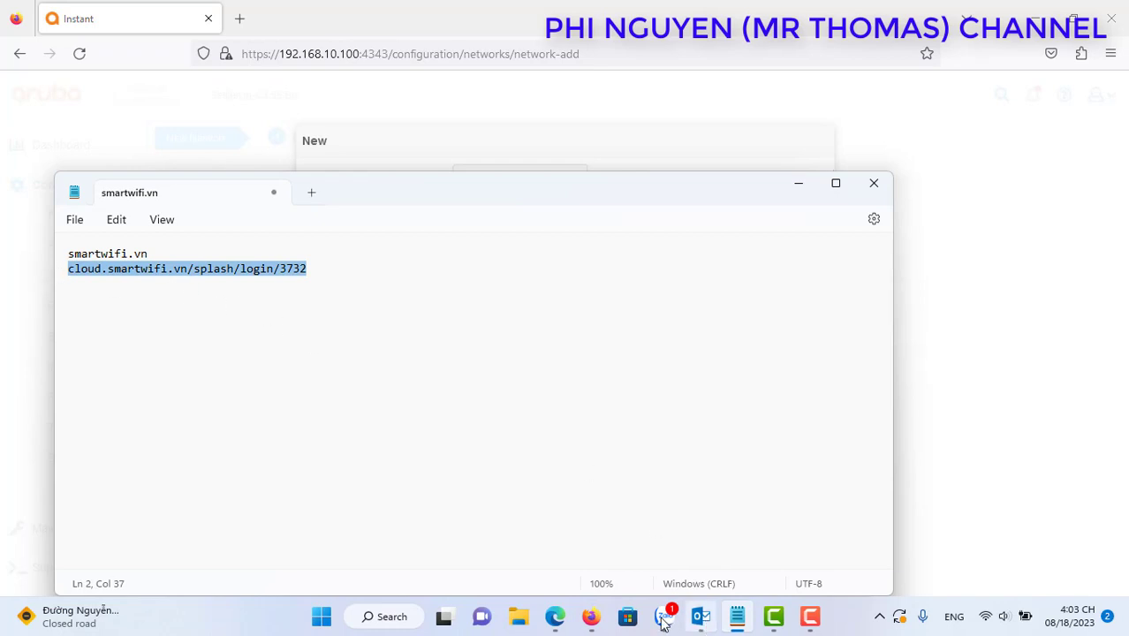
click(593, 624)
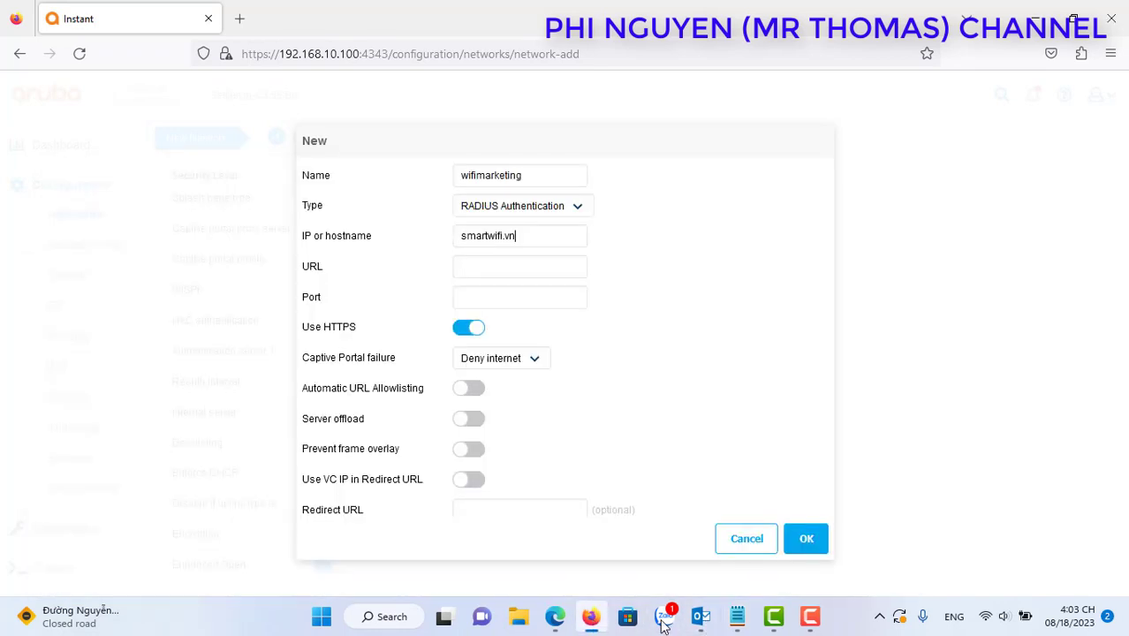
click(555, 616)
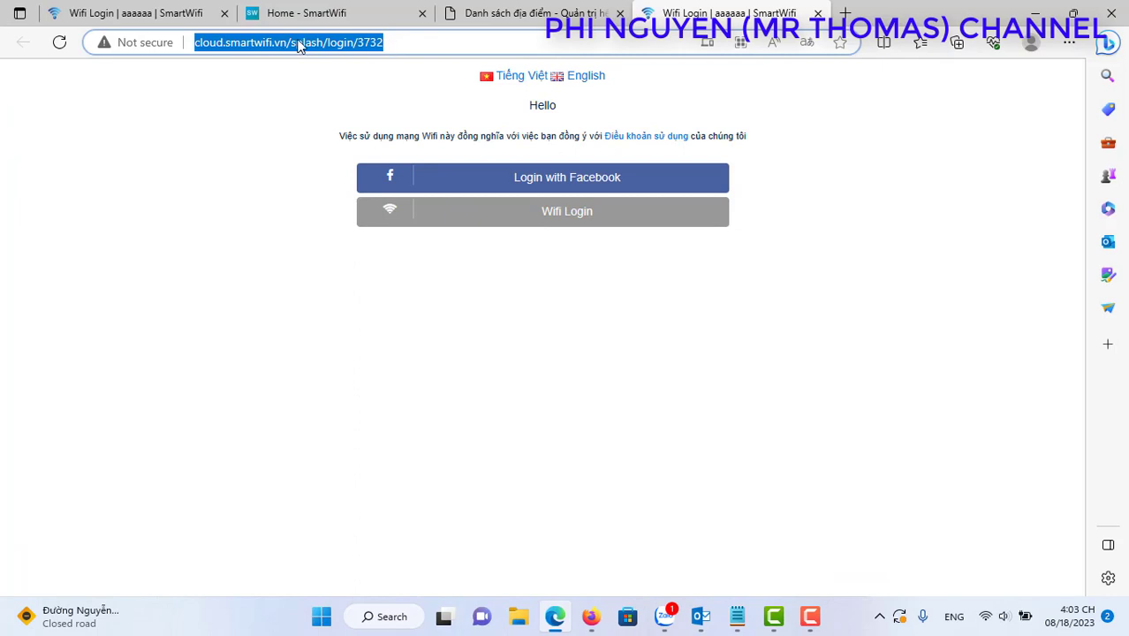
click(738, 617)
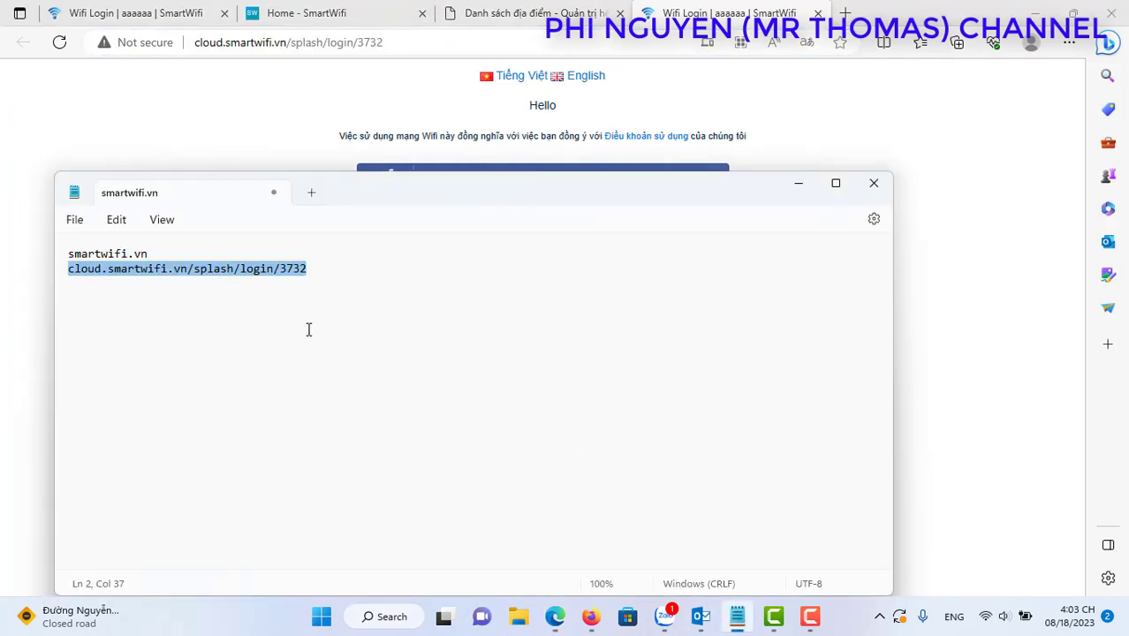
click(590, 615)
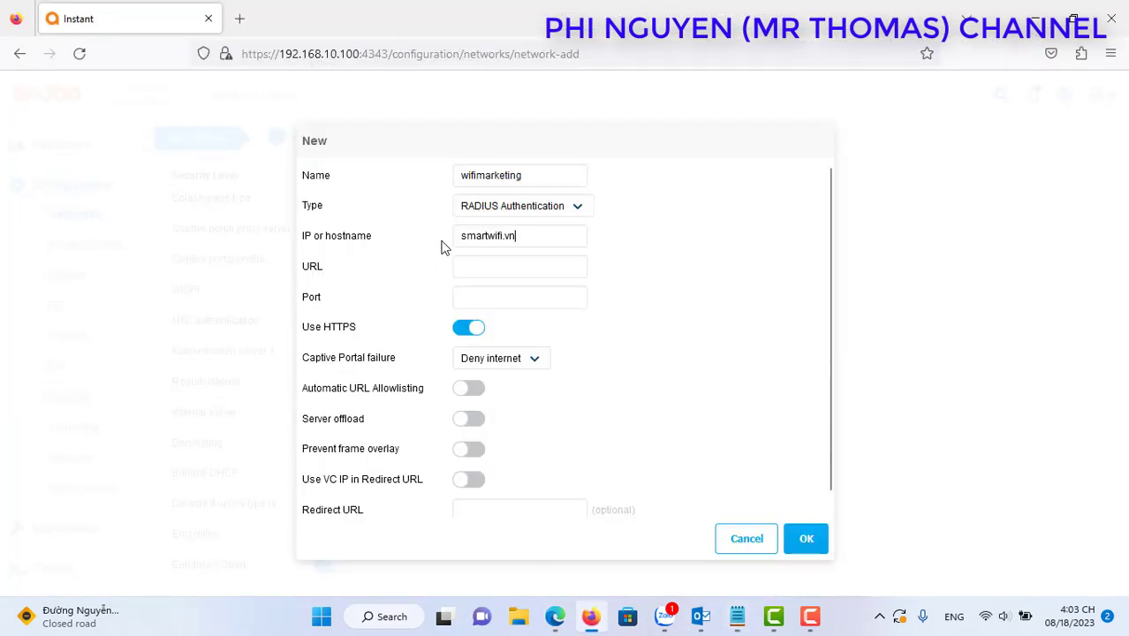
Complete the wifimarketing profile with the copied splash address as URL, port 80 and HTTPS switched off, and save it
click(472, 264)
key(ctrl+v)
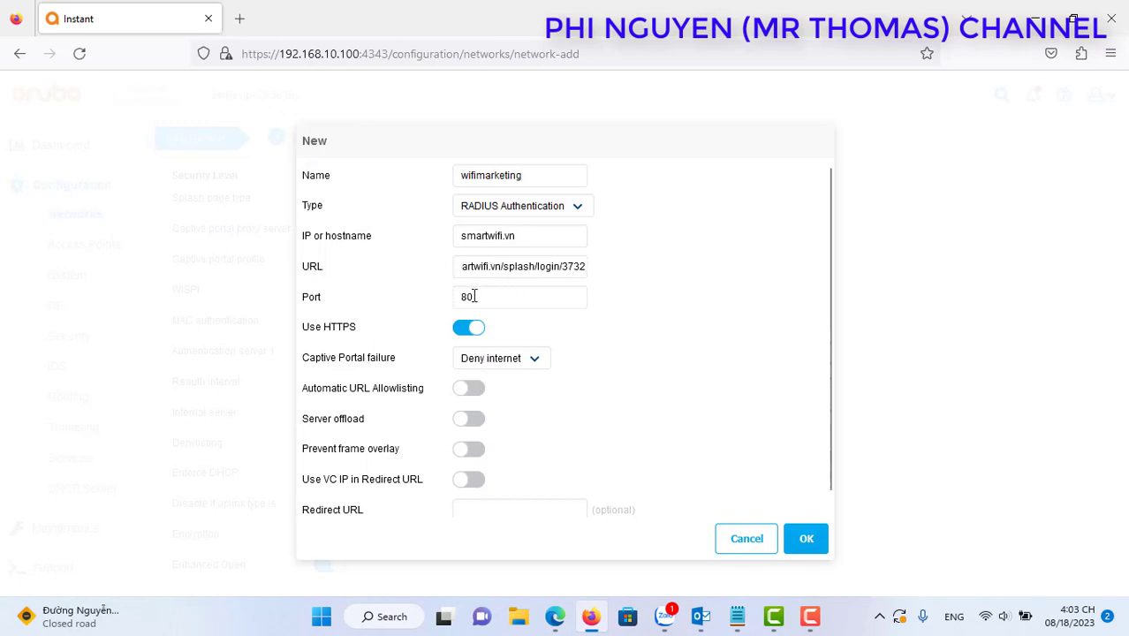
click(462, 328)
key(Return)
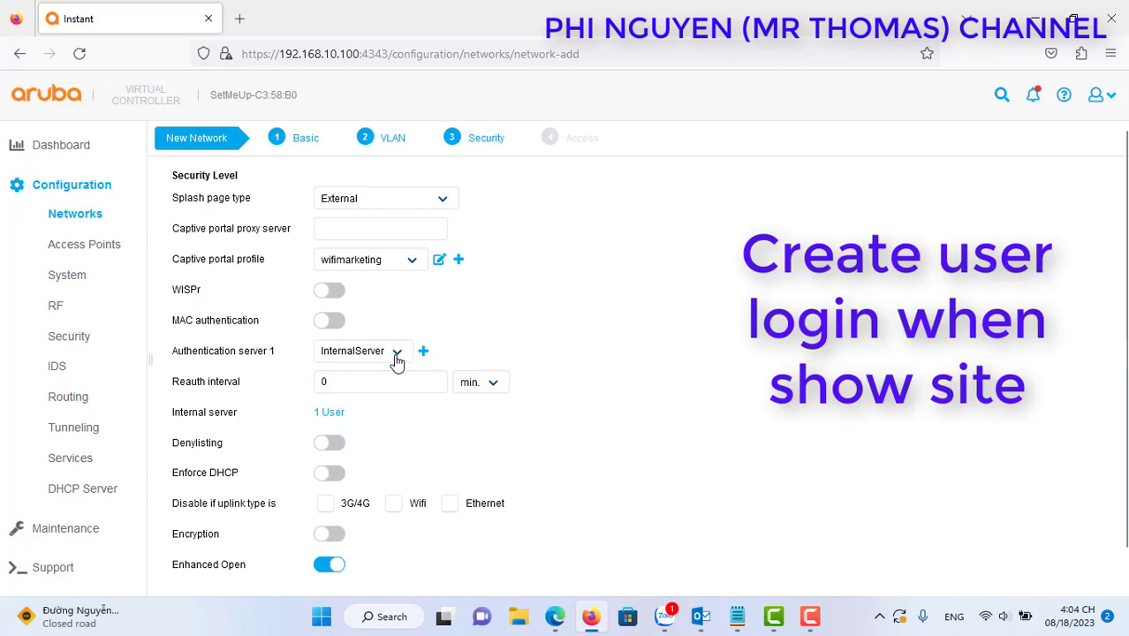
Clear the internal server's user list, add the Guest user aaa with an account password, and save the list
click(332, 415)
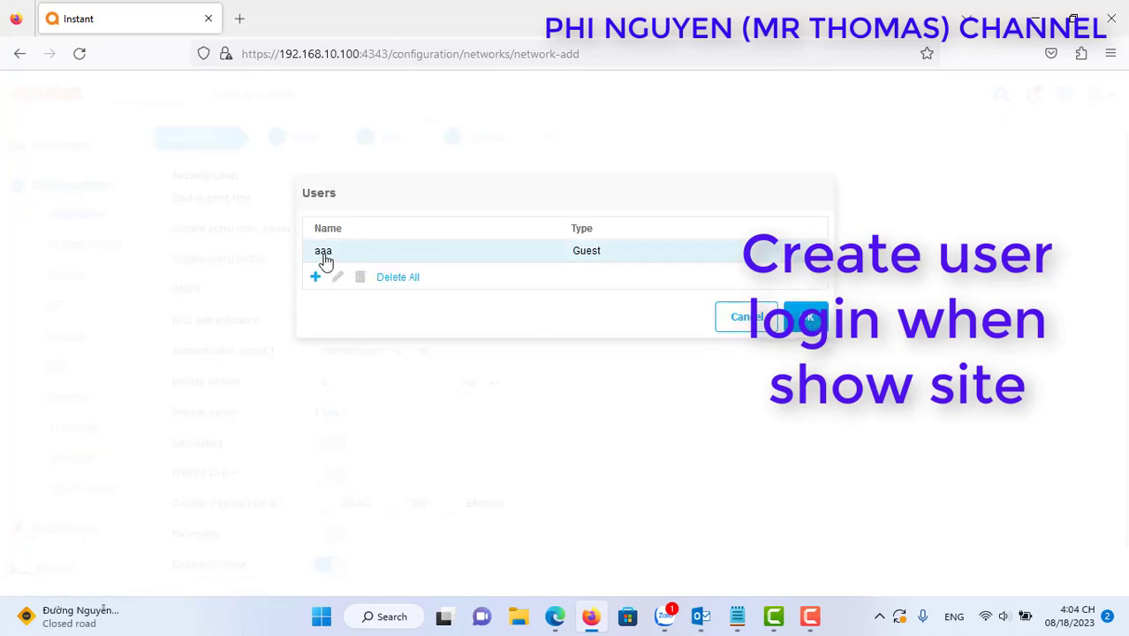
click(405, 279)
click(315, 312)
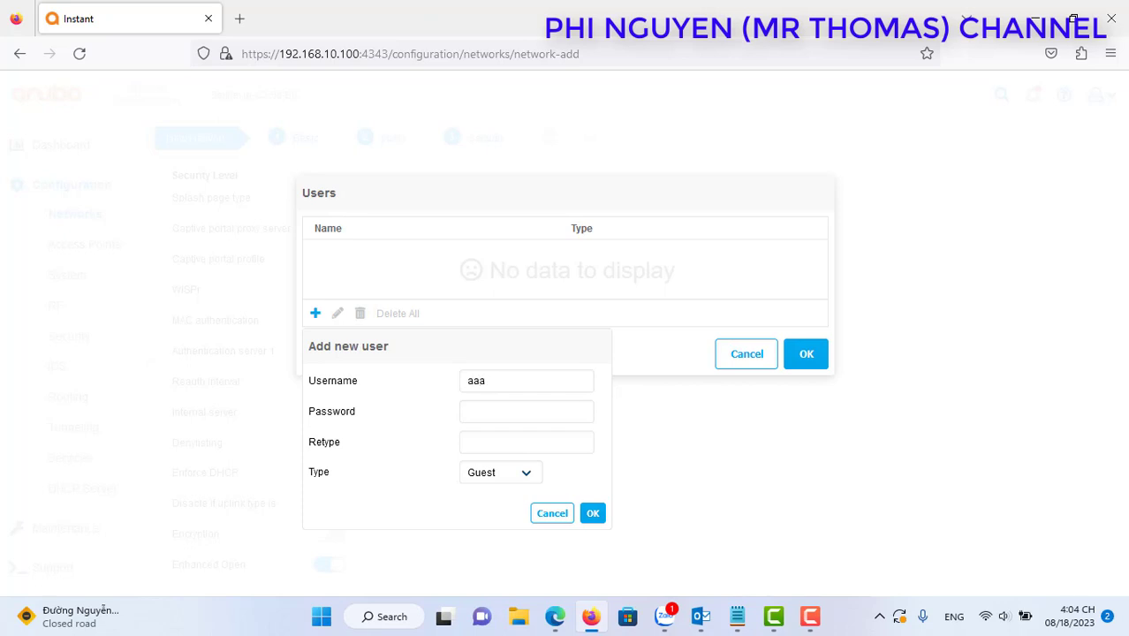
click(510, 411)
text(a)
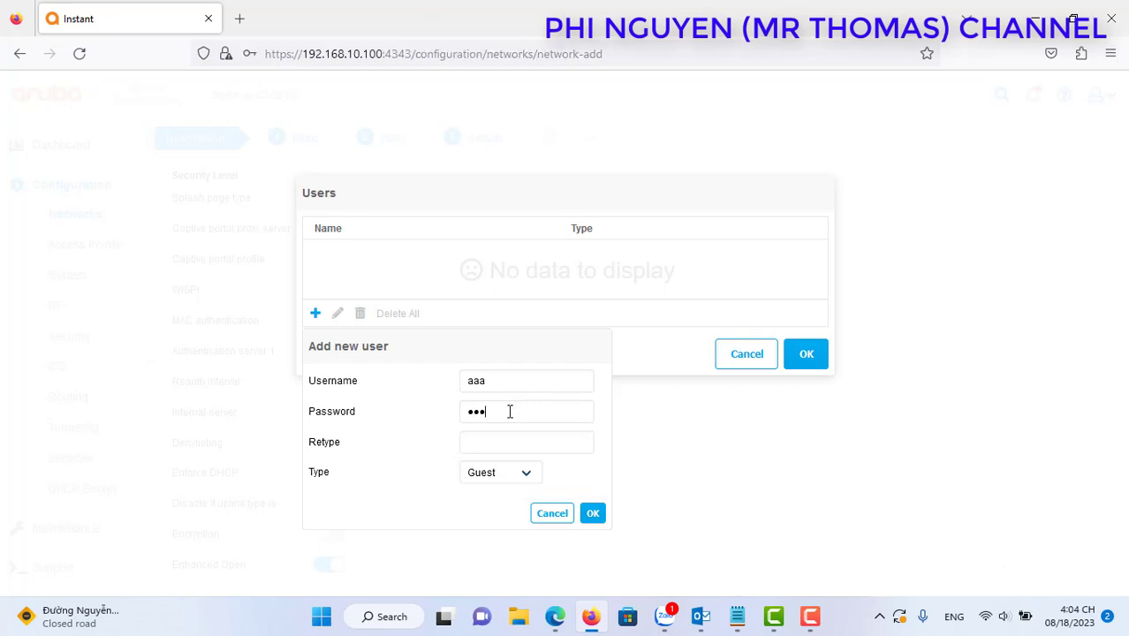
click(502, 440)
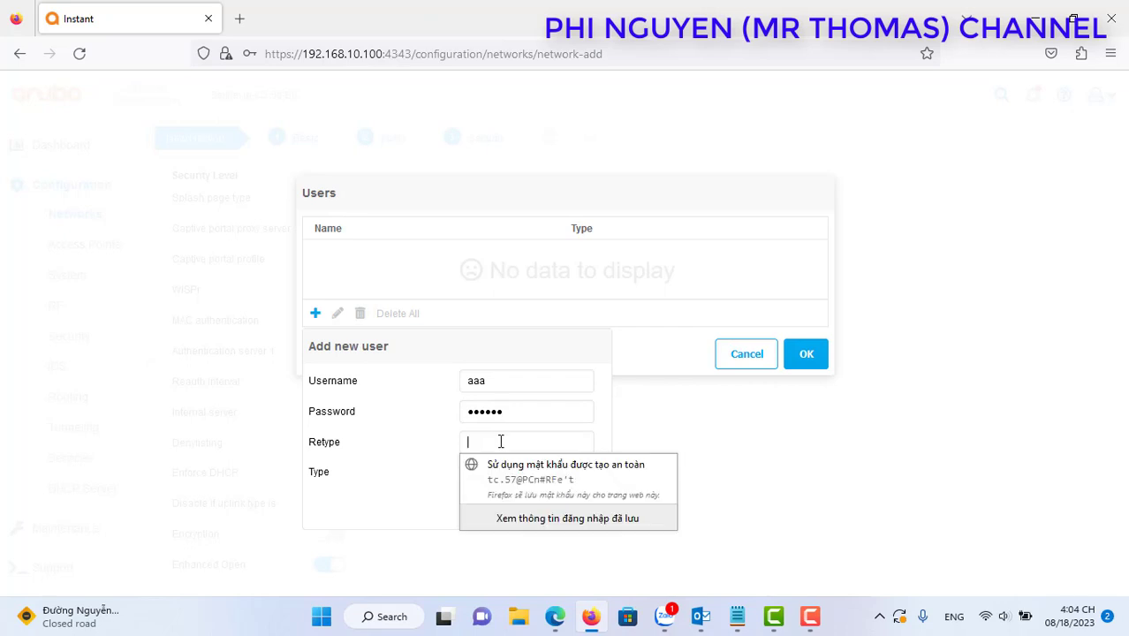
text(a)
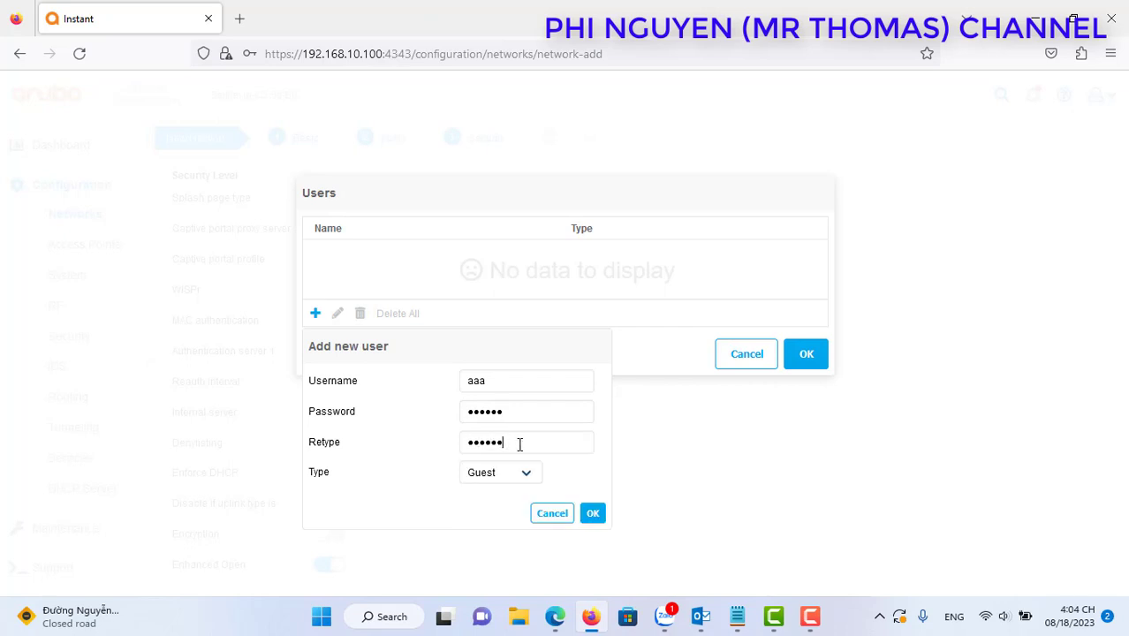
click(521, 468)
click(521, 468)
click(594, 513)
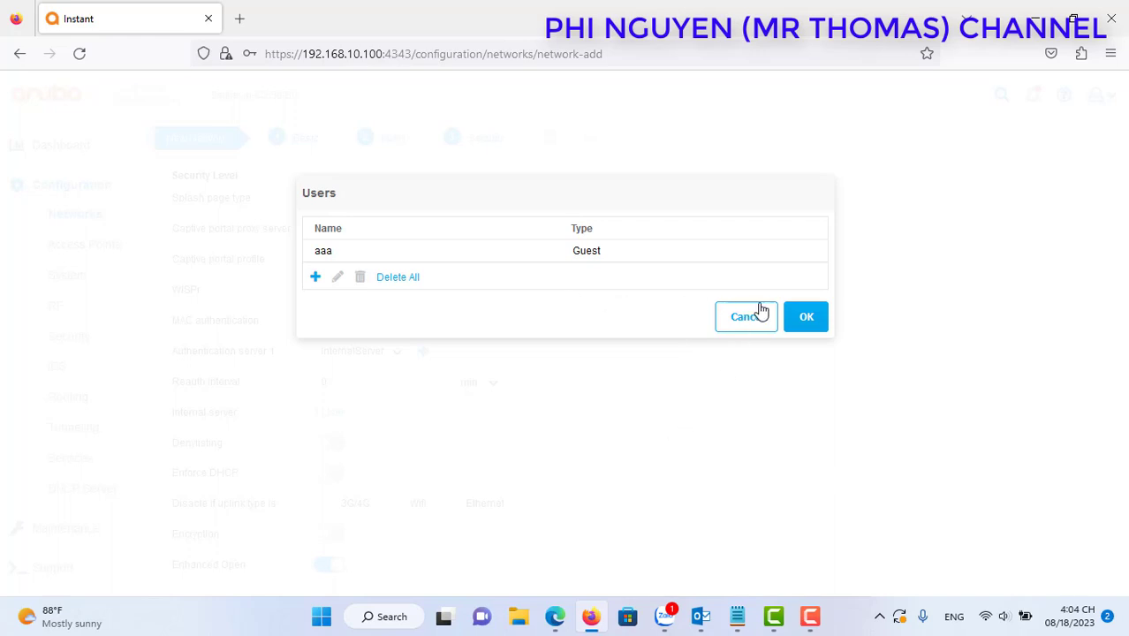
click(806, 320)
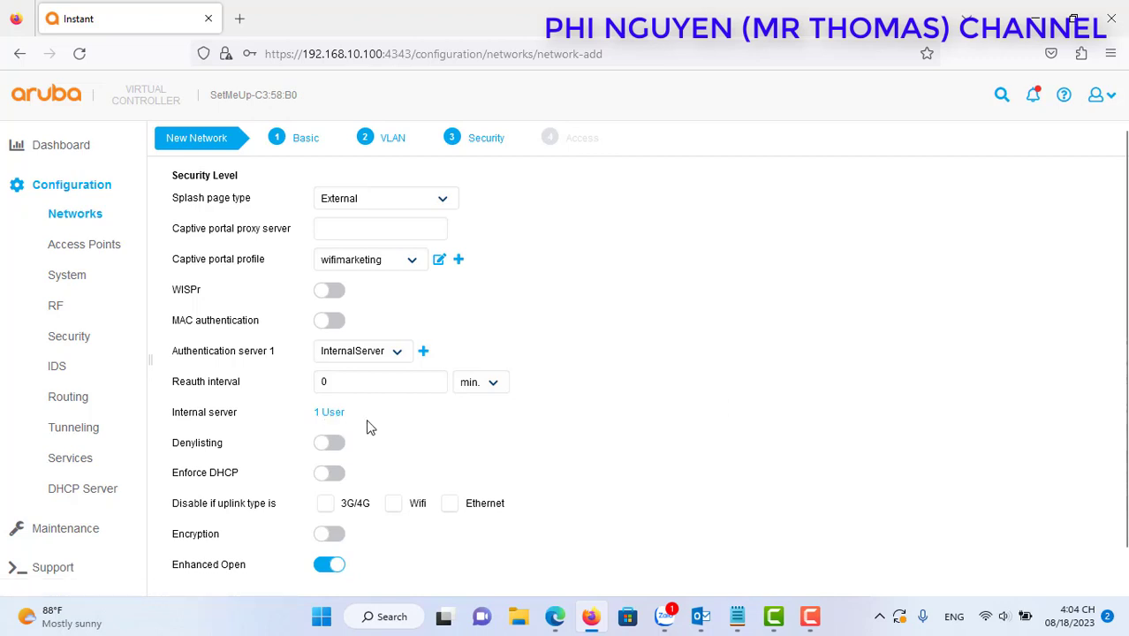
Accept the remaining security settings and finish creating the network with unrestricted access rules
scroll(370, 428, down, 1)
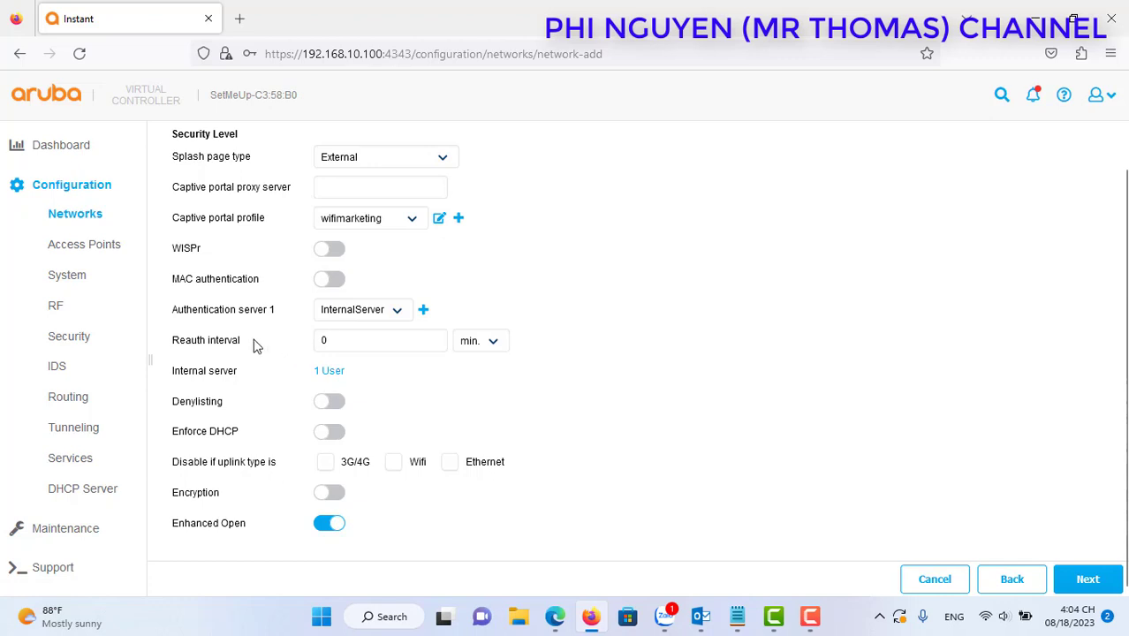
click(492, 348)
click(492, 349)
click(1099, 583)
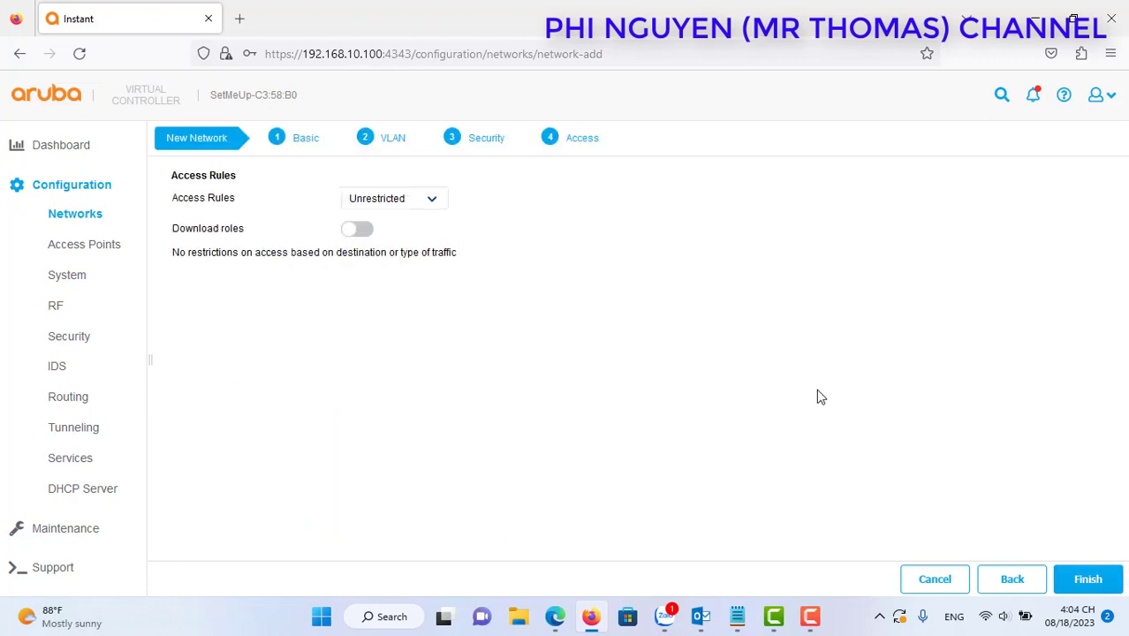
click(1087, 578)
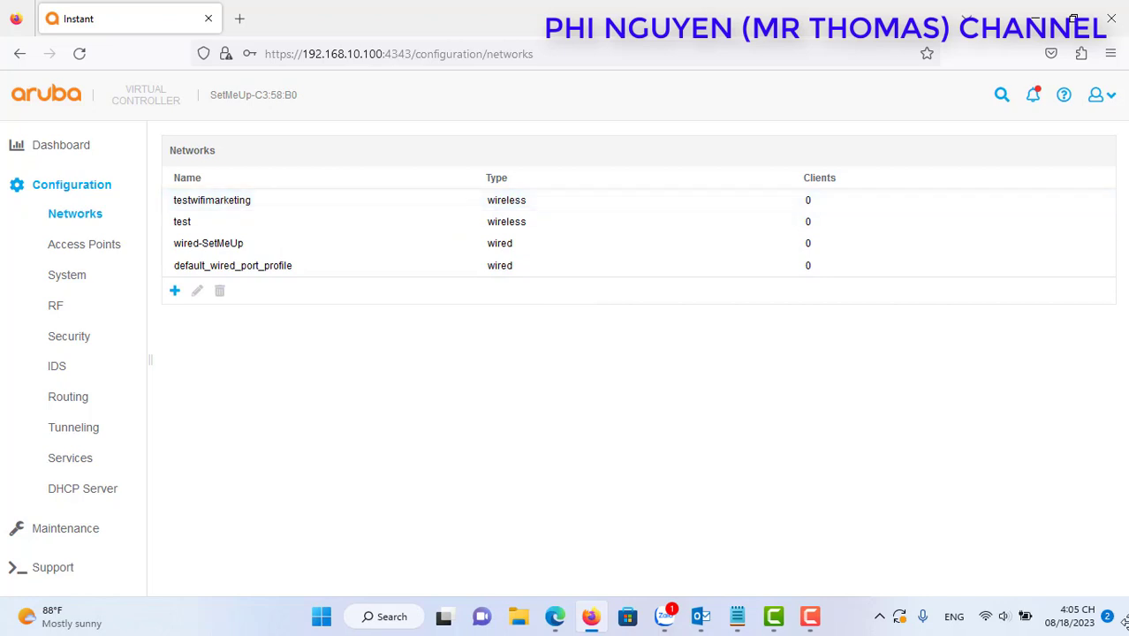
Connect the computer to the testwifimarketing Wi-Fi network with automatic connection enabled
click(989, 617)
click(901, 300)
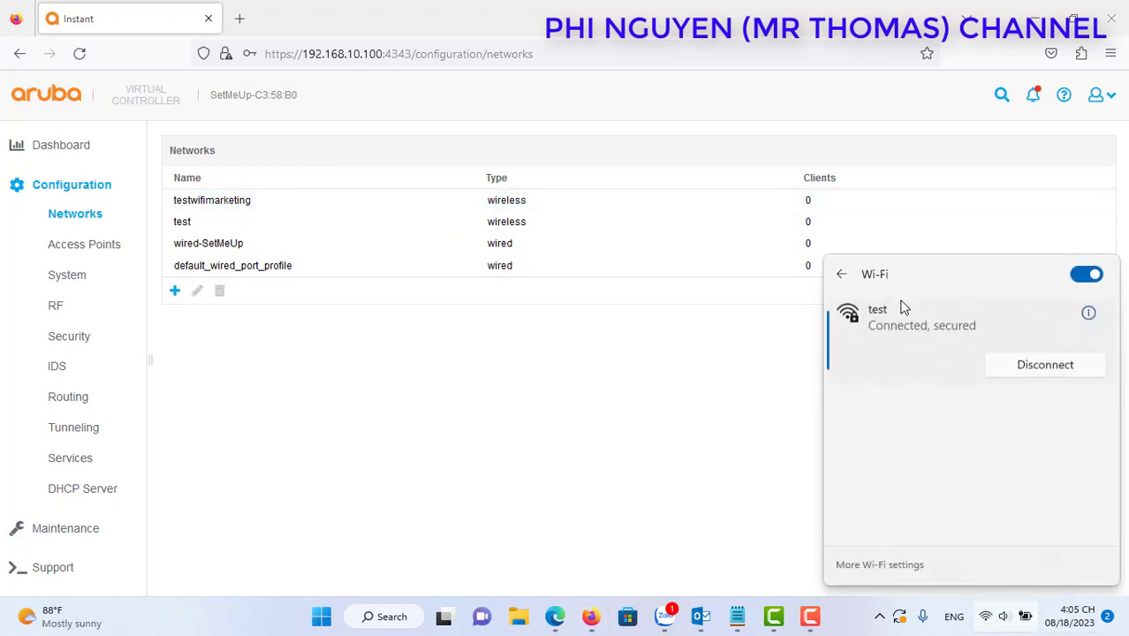
scroll(971, 398, down, 5)
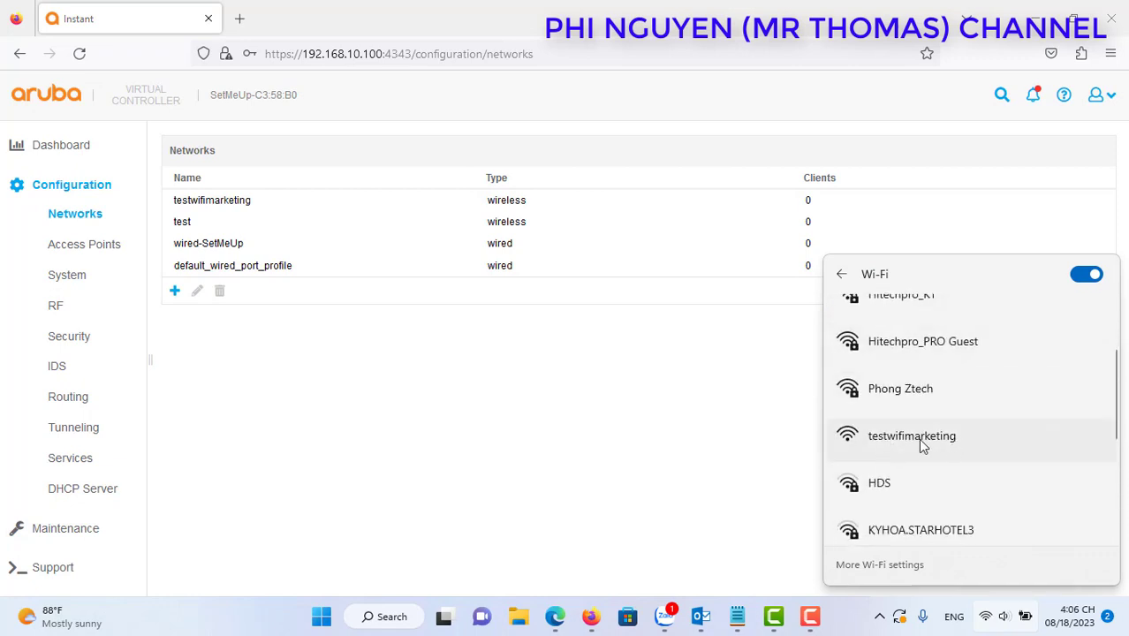
click(922, 435)
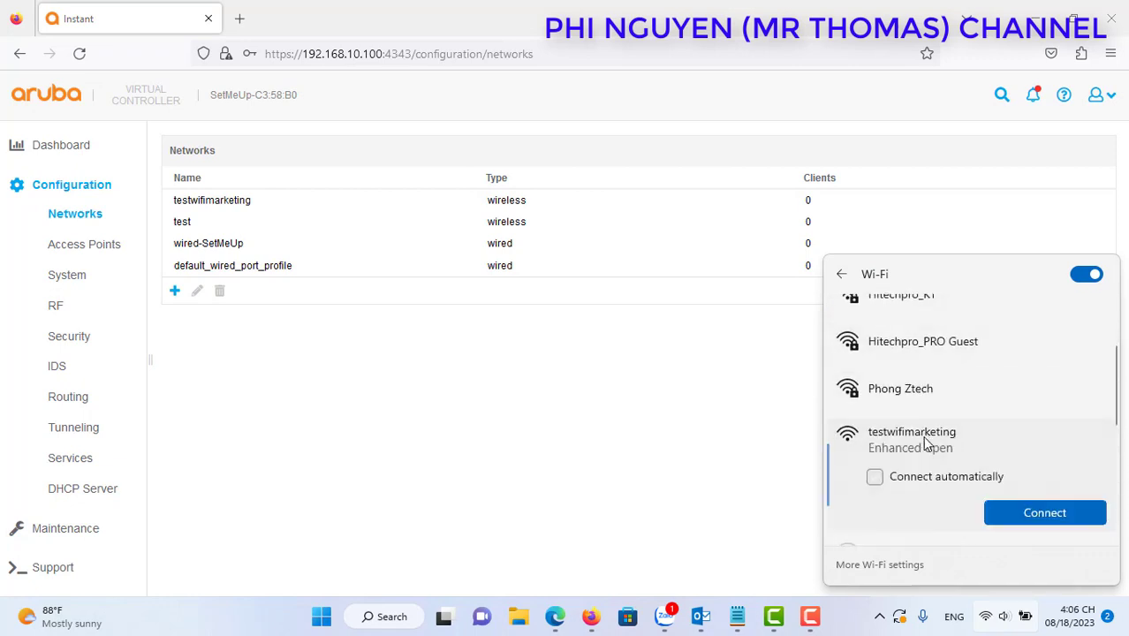
click(945, 479)
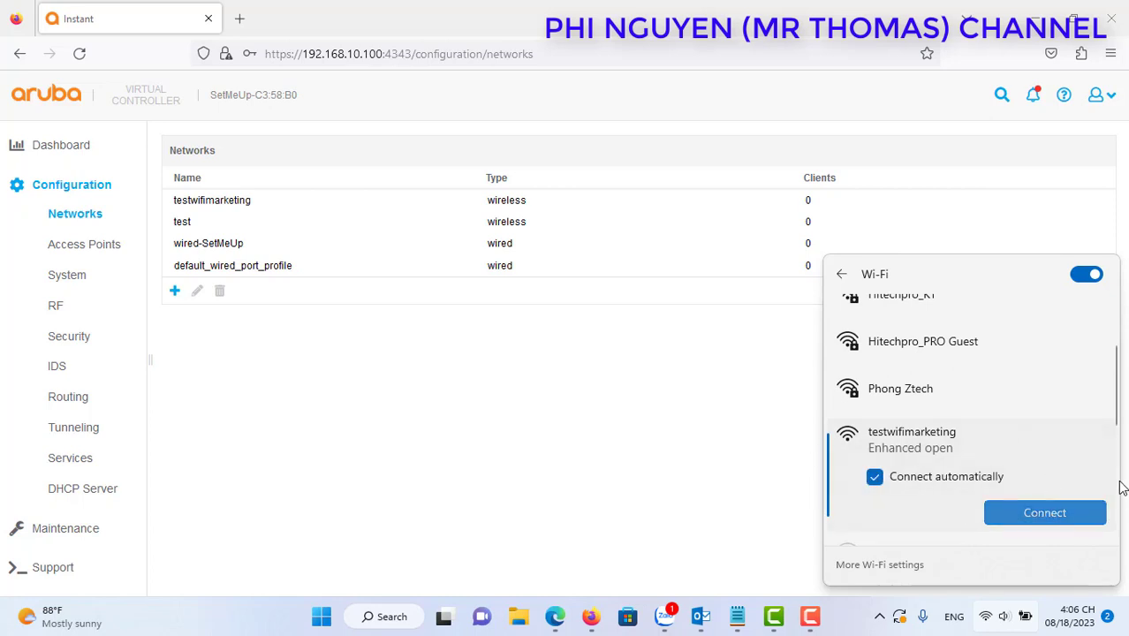
click(1038, 518)
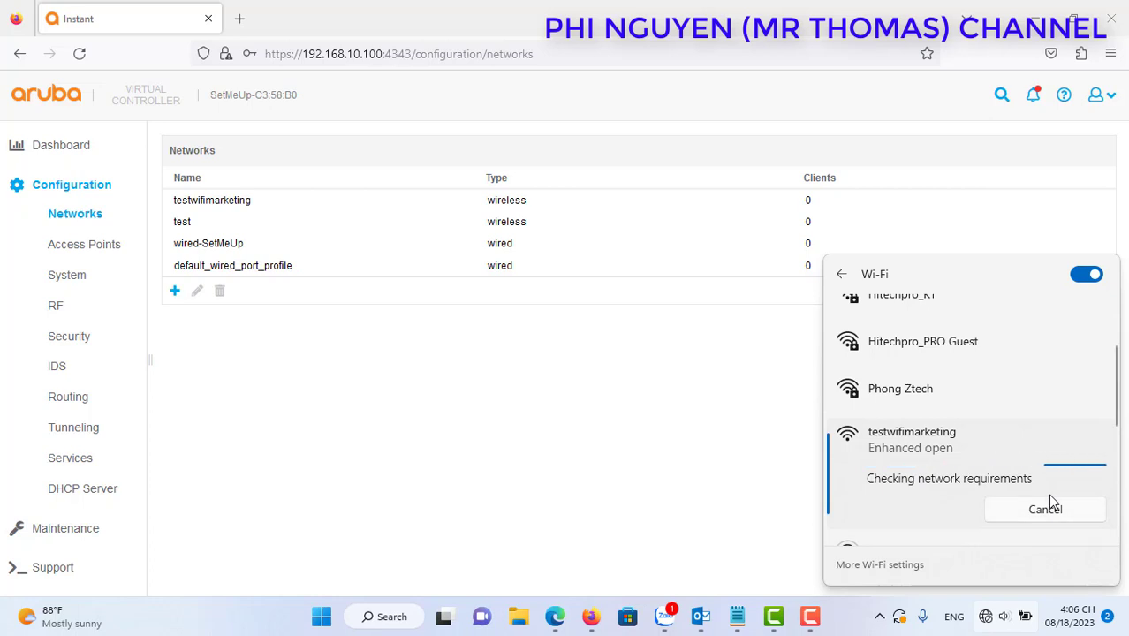